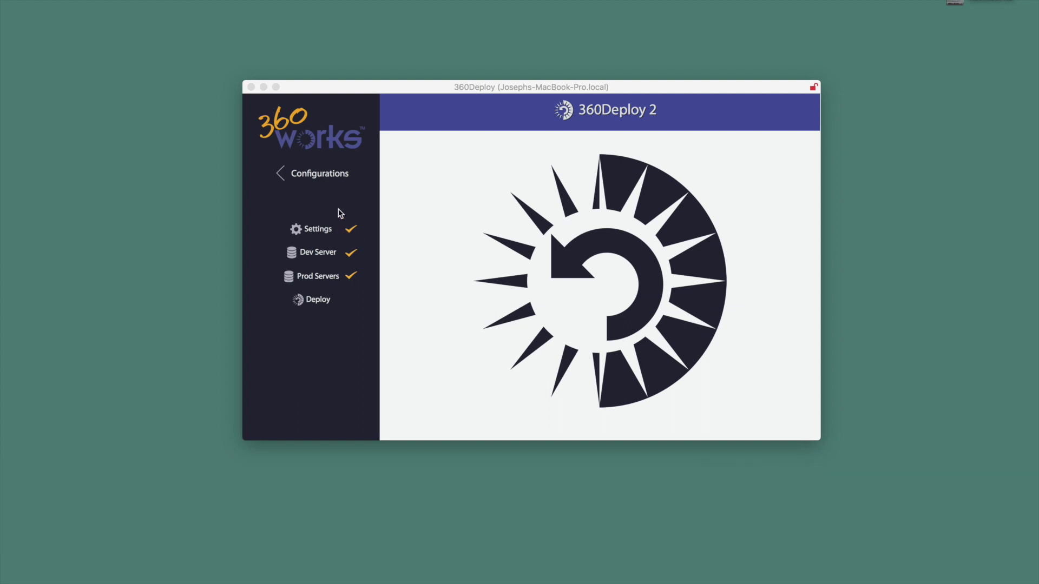
# Add a new configuration and open its Settings page
pyautogui.click(315, 179)
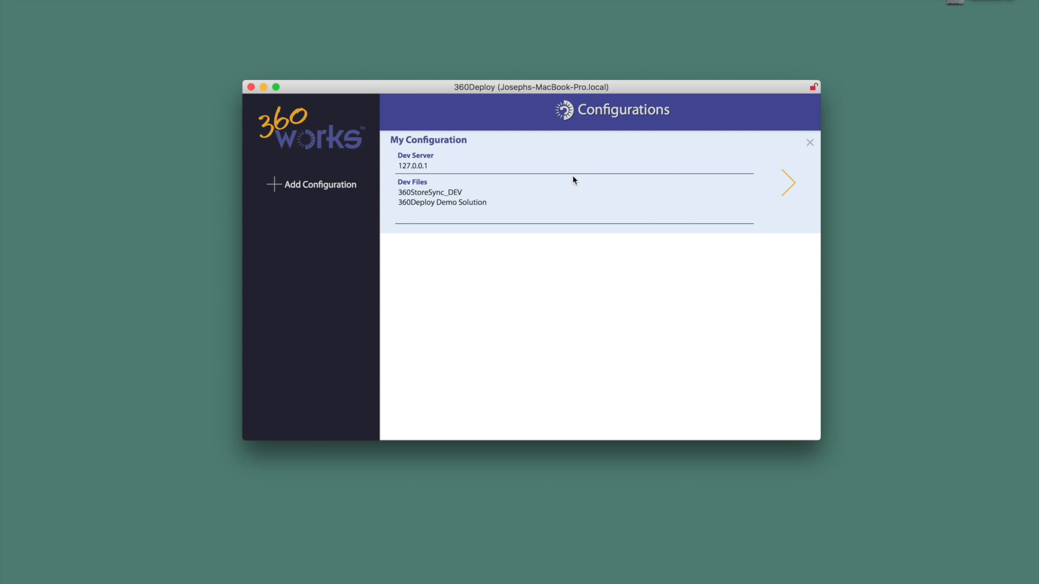
pyautogui.click(321, 187)
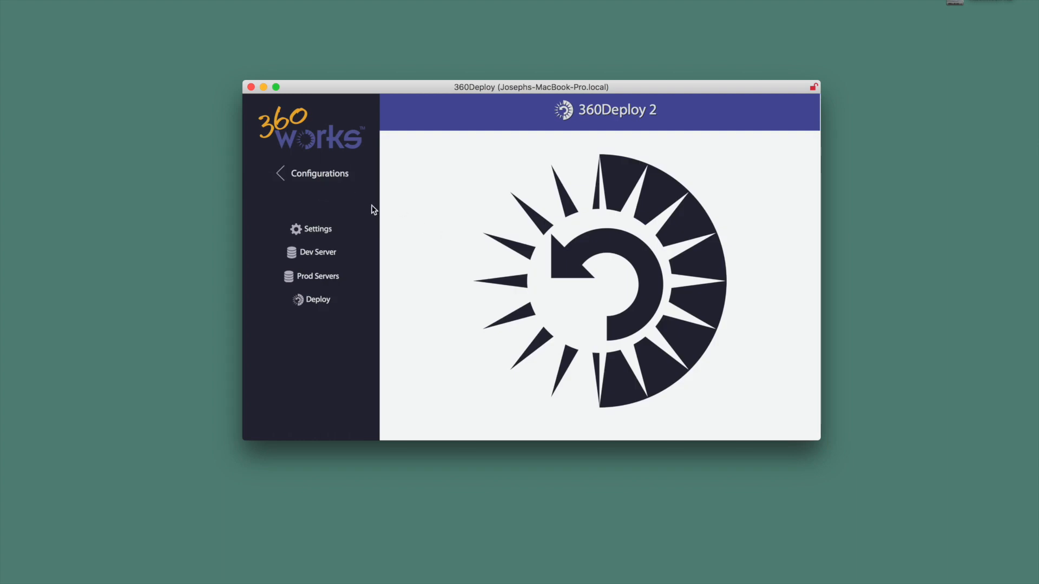
pyautogui.click(320, 230)
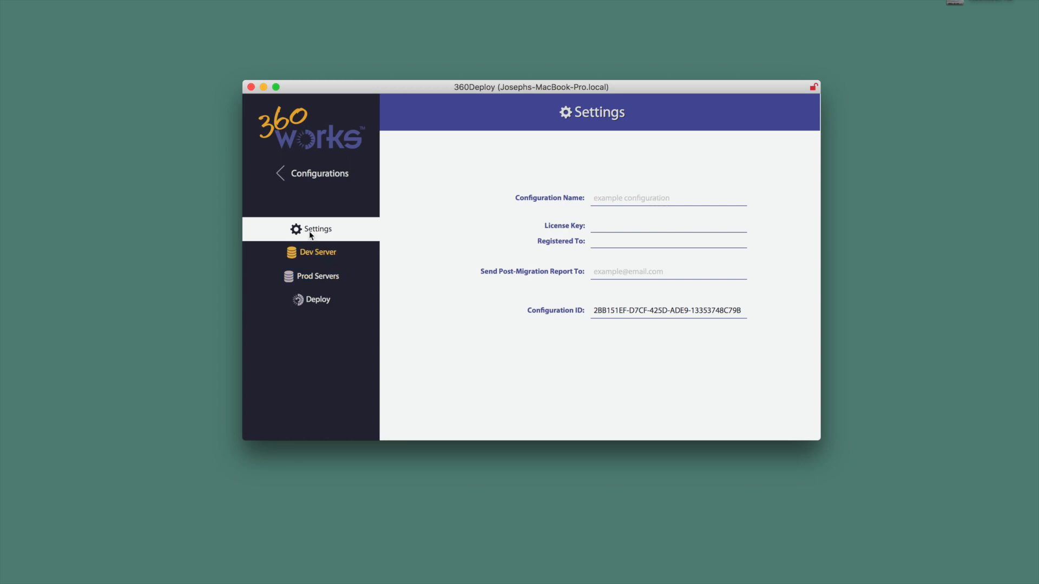
# Open My Configuration and review its Dev Server, Prod Servers and Deploy pages
pyautogui.click(314, 177)
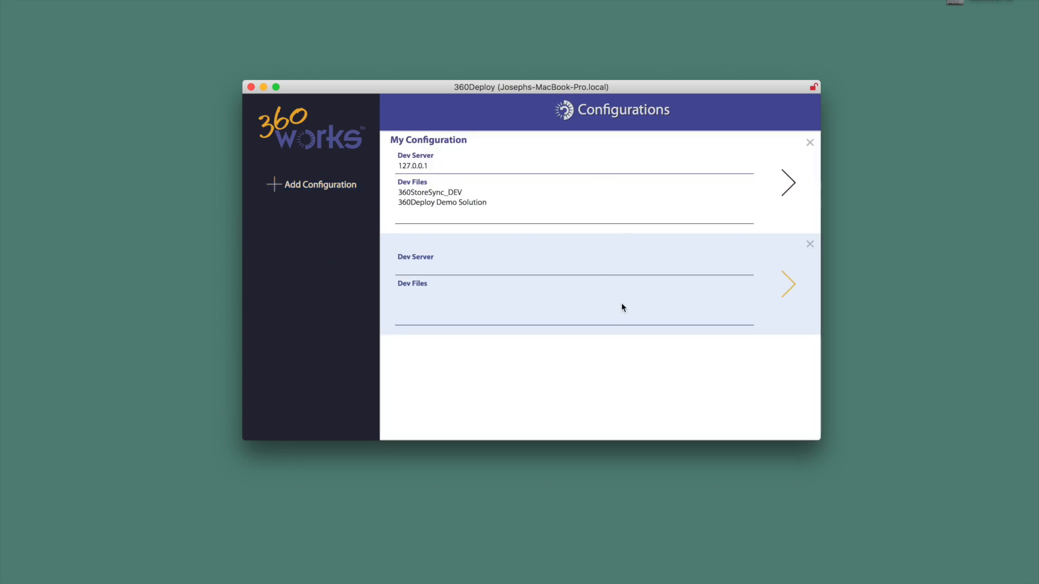
pyautogui.click(790, 184)
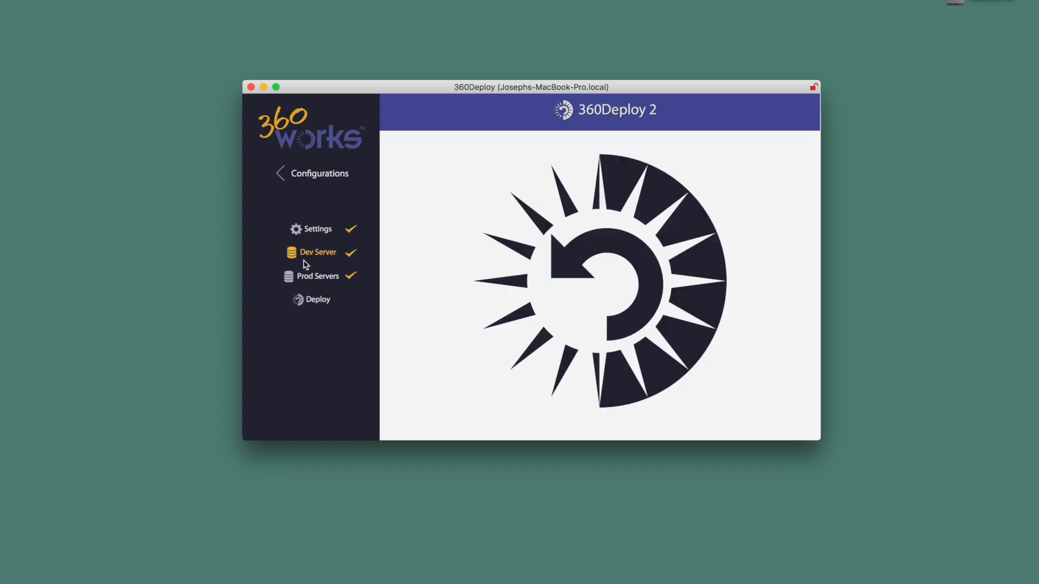
pyautogui.click(305, 262)
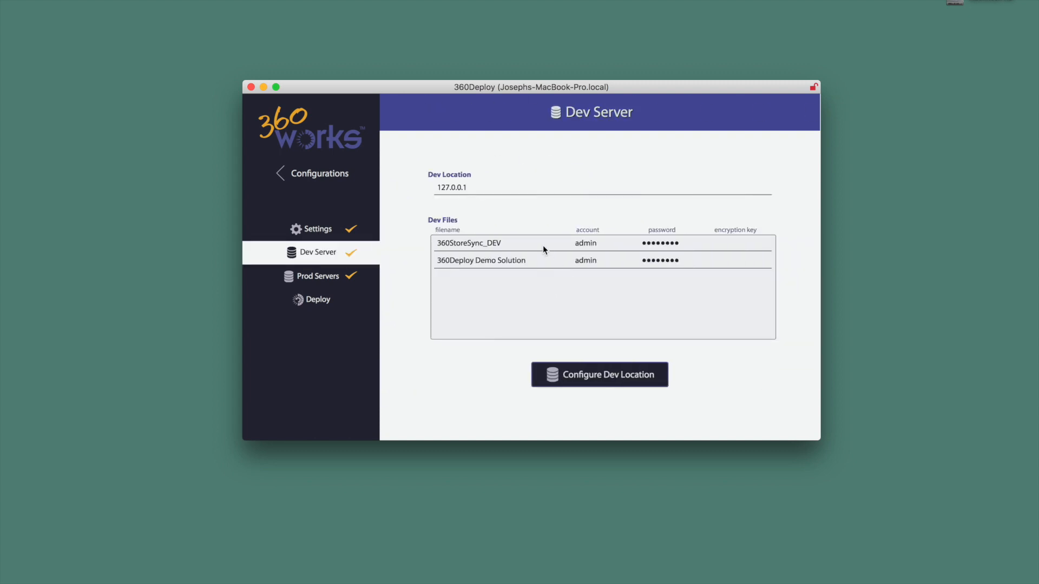
pyautogui.click(332, 279)
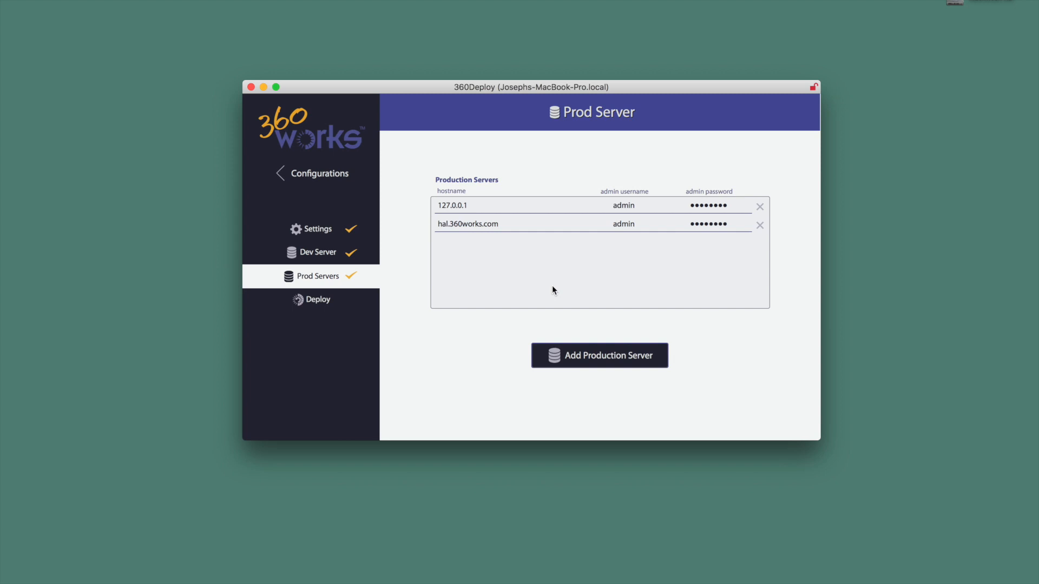
pyautogui.click(318, 301)
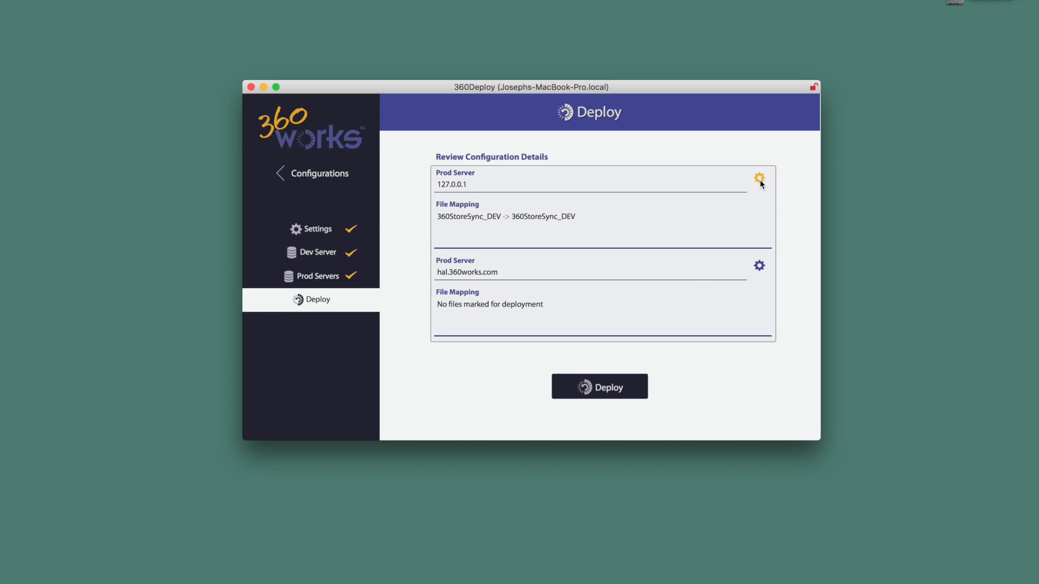
# Try marking the 360Deploy Demo Solution file mapping for deployment to the 127.0.0.1 production server
pyautogui.click(759, 179)
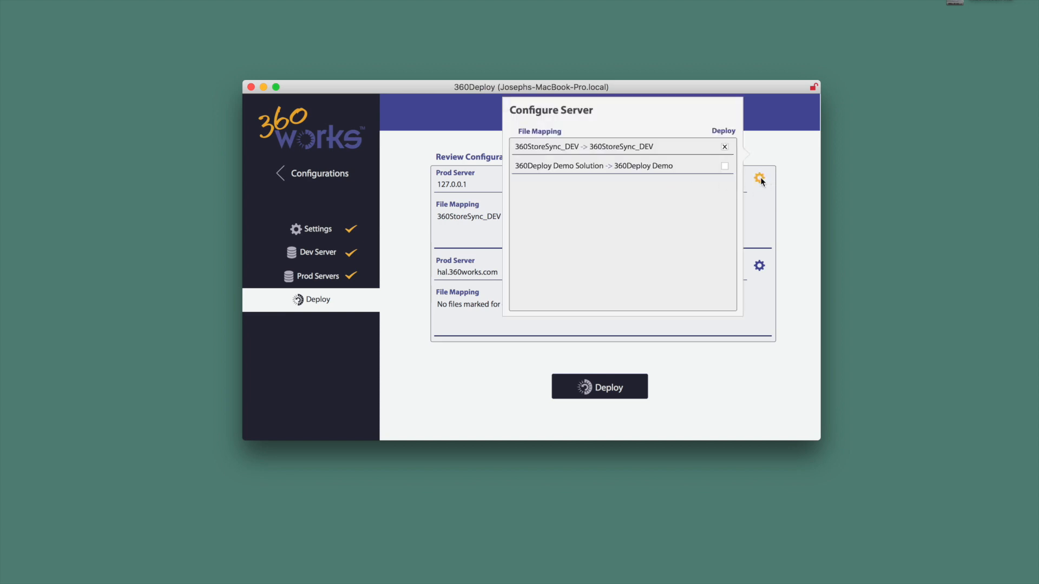
pyautogui.click(725, 167)
pyautogui.click(790, 173)
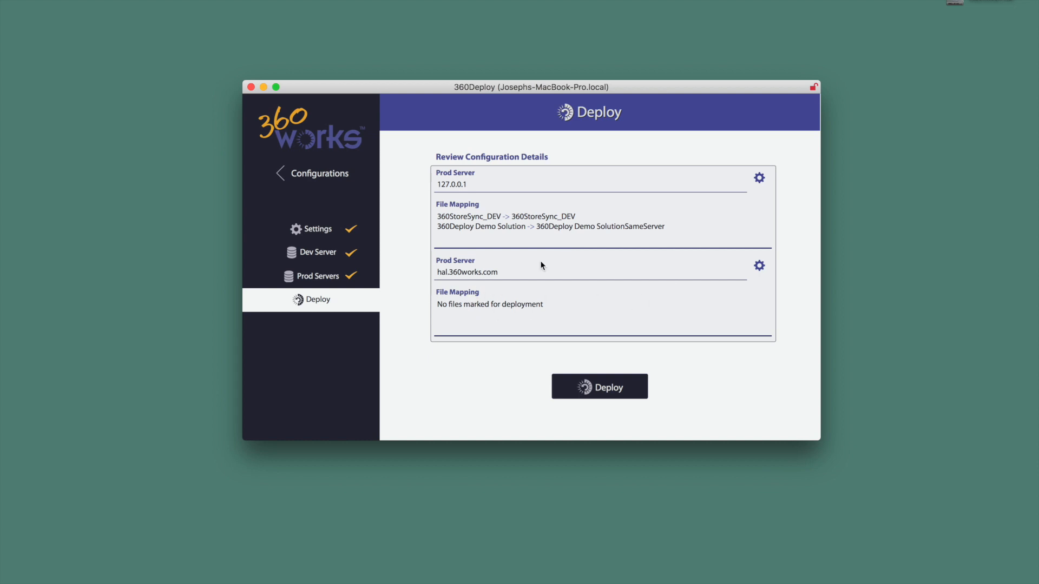
pyautogui.click(759, 178)
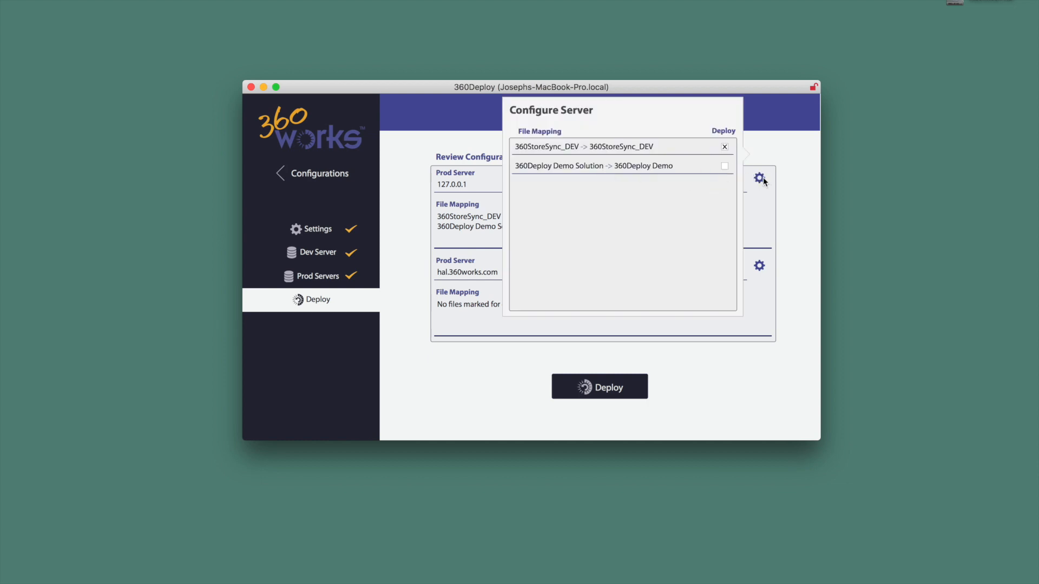
pyautogui.click(799, 193)
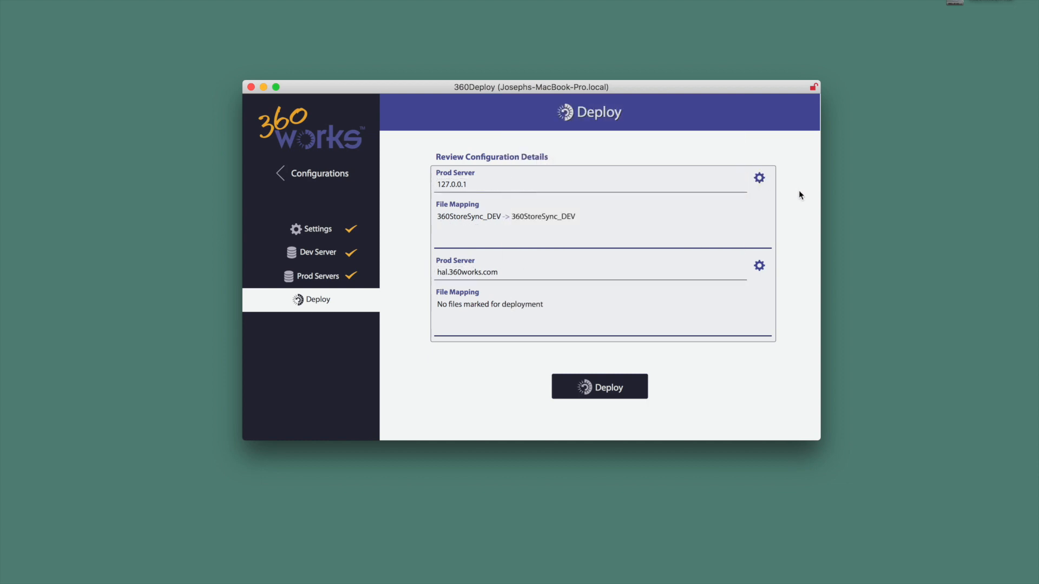
# Run the deployment, confirm it, and go back from the server status page
pyautogui.click(603, 391)
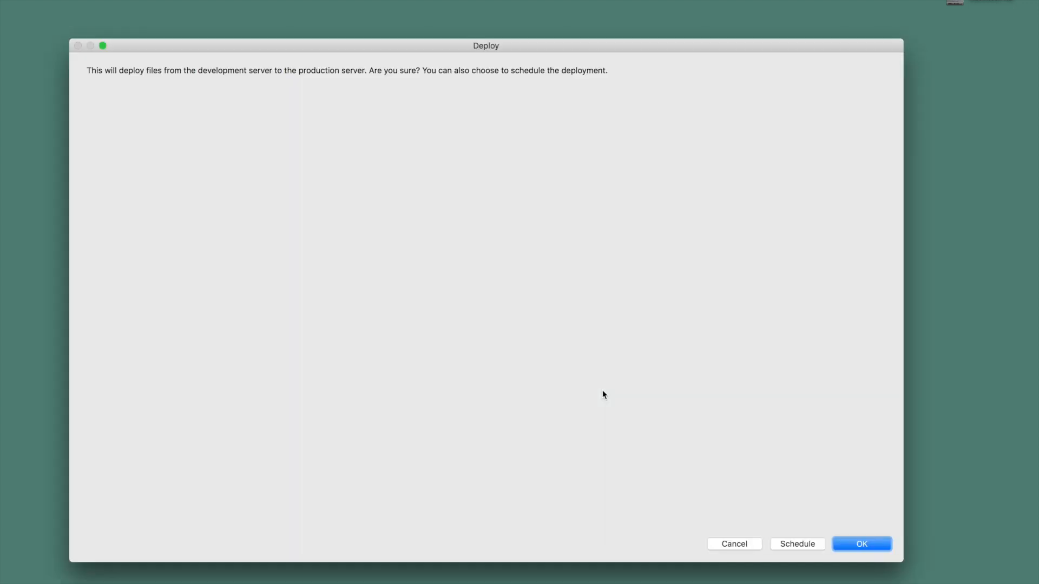
pyautogui.press('Return')
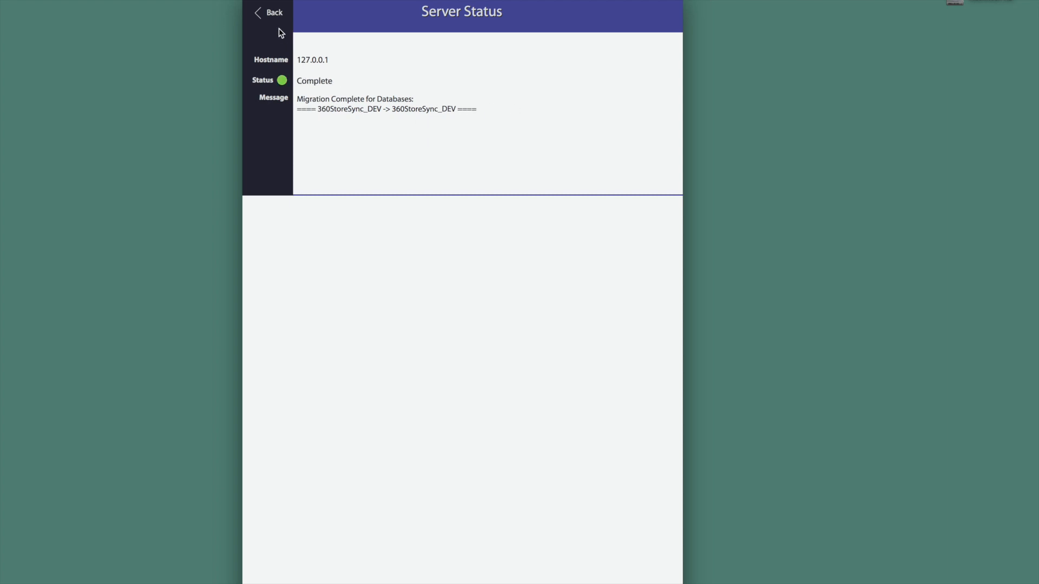
pyautogui.click(274, 16)
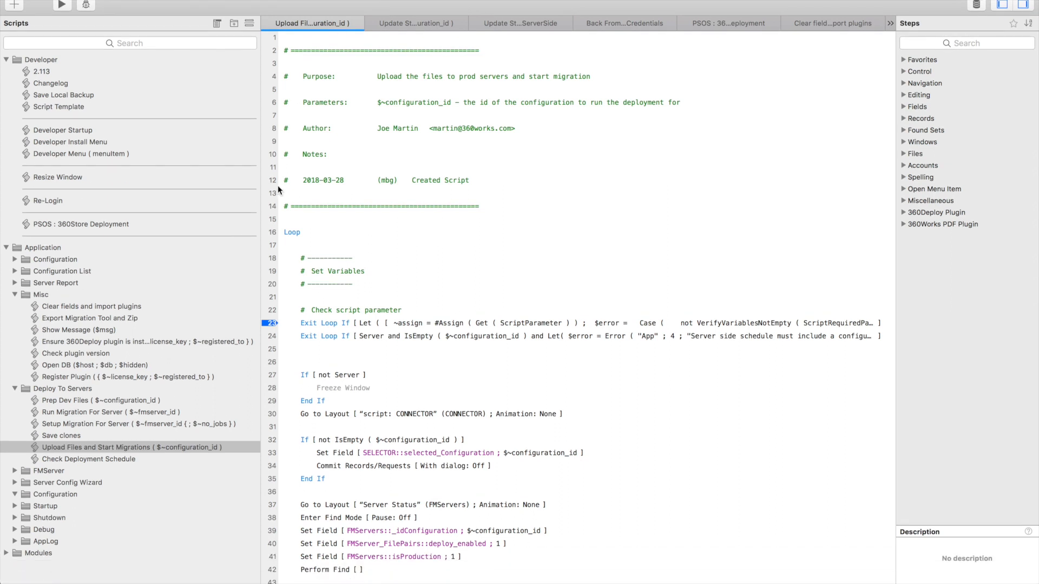
# Inspect the Upload Files and Start Migrations script and the PSOS : 360Store Deployment script
pyautogui.click(86, 446)
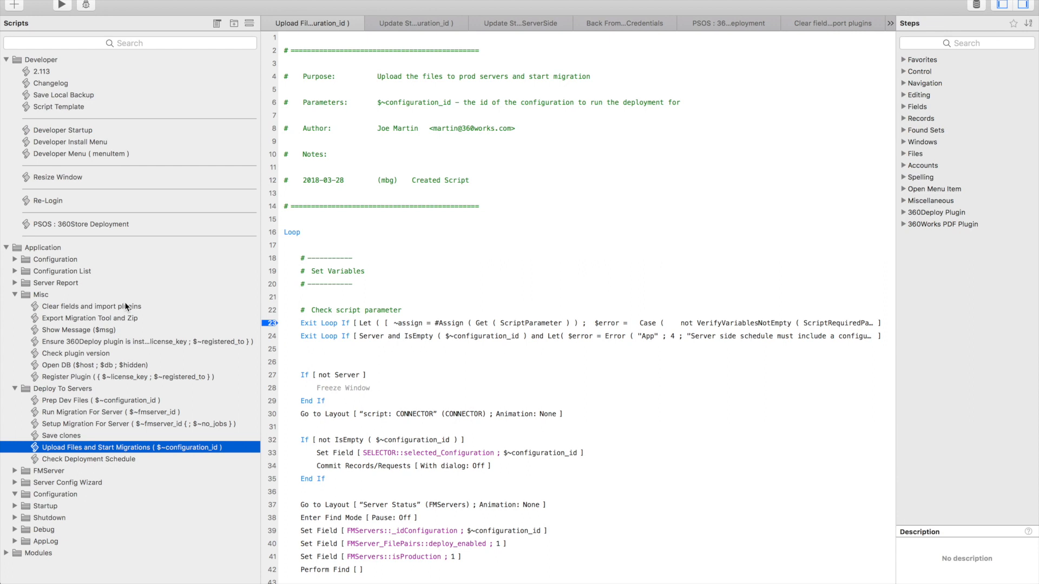
pyautogui.click(118, 223)
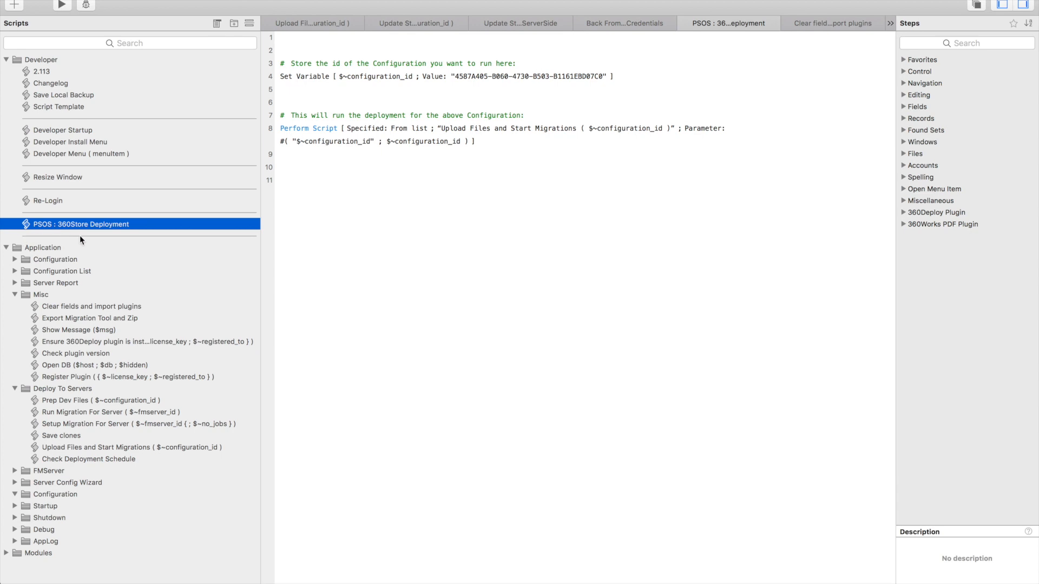
pyautogui.click(647, 74)
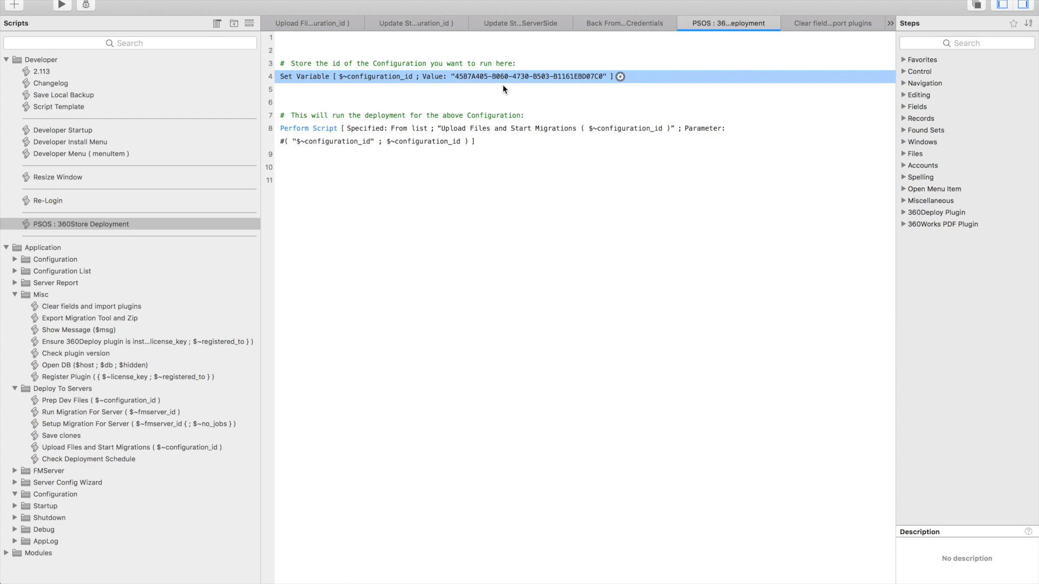
pyautogui.click(514, 139)
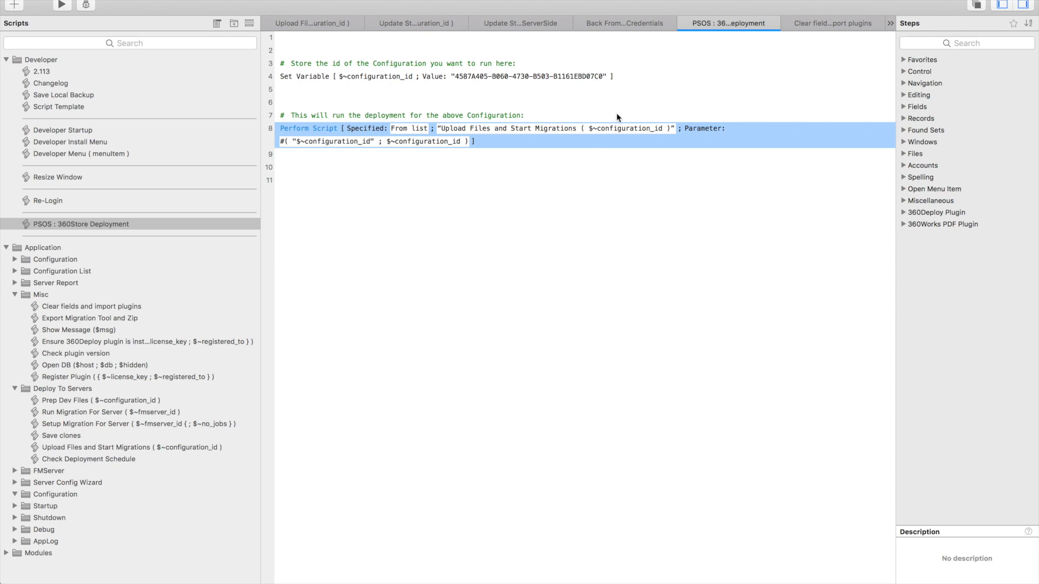
# Copy the Configuration ID from My Configuration's Settings page
pyautogui.click(486, 77)
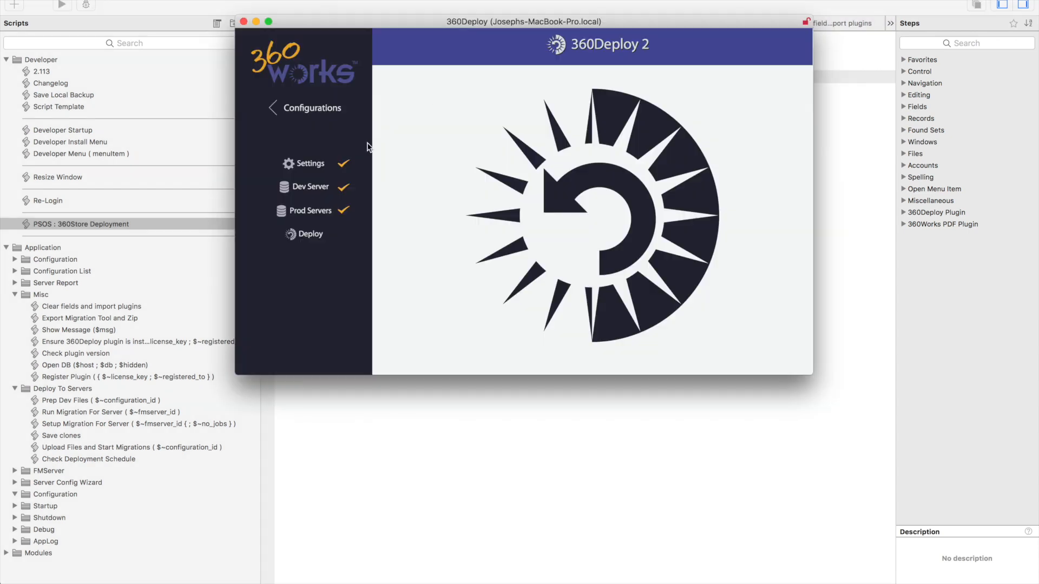
pyautogui.click(308, 168)
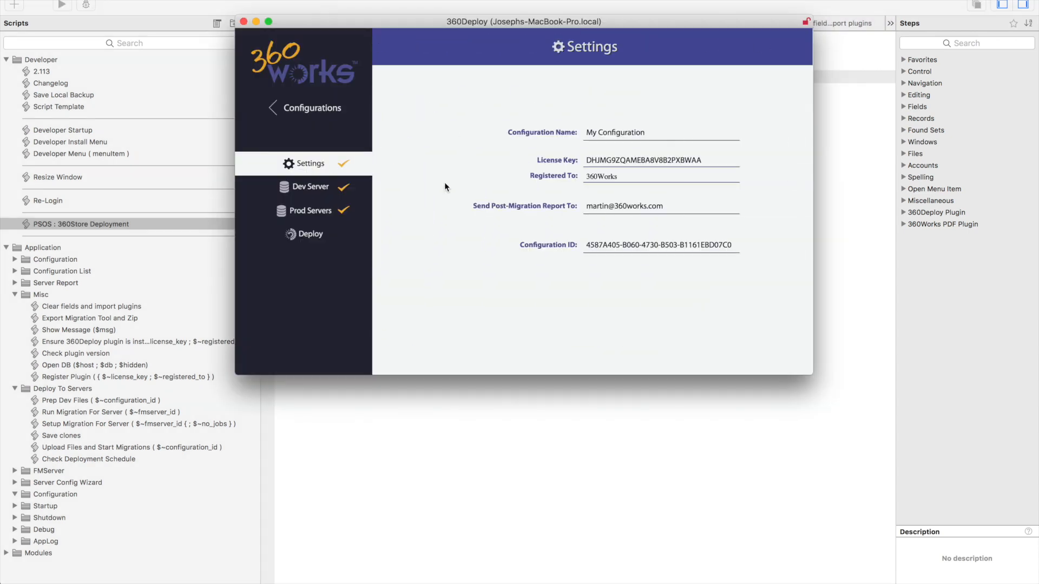
pyautogui.click(621, 246)
pyautogui.moveTo(588, 246); pyautogui.dragTo(739, 255)
pyautogui.press('super+c')
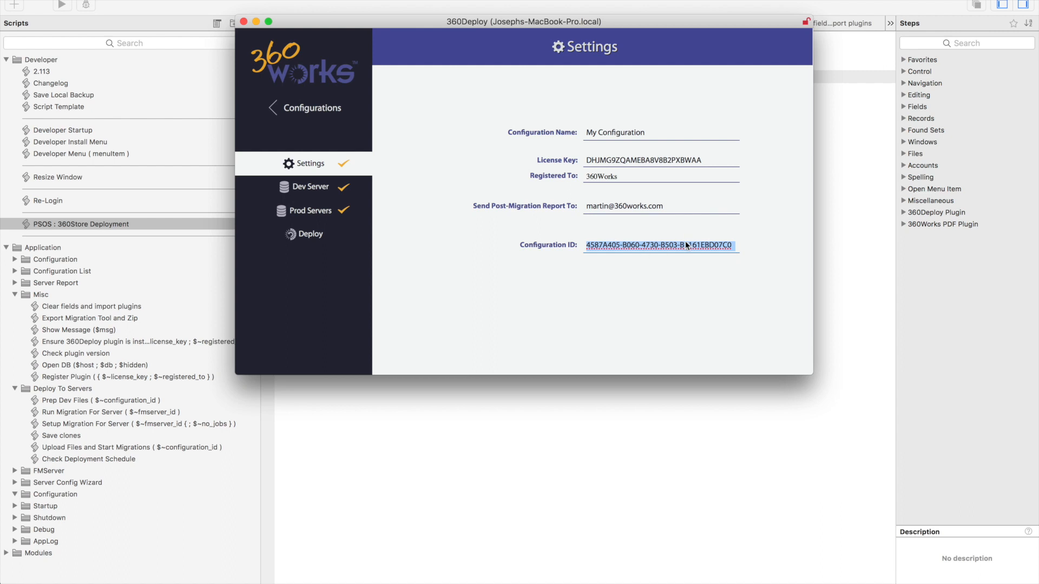
pyautogui.click(839, 244)
# Paste the copied Configuration ID, in quotes, as the value of the Set Variable $~configuration_id step
pyautogui.doubleClick(513, 79)
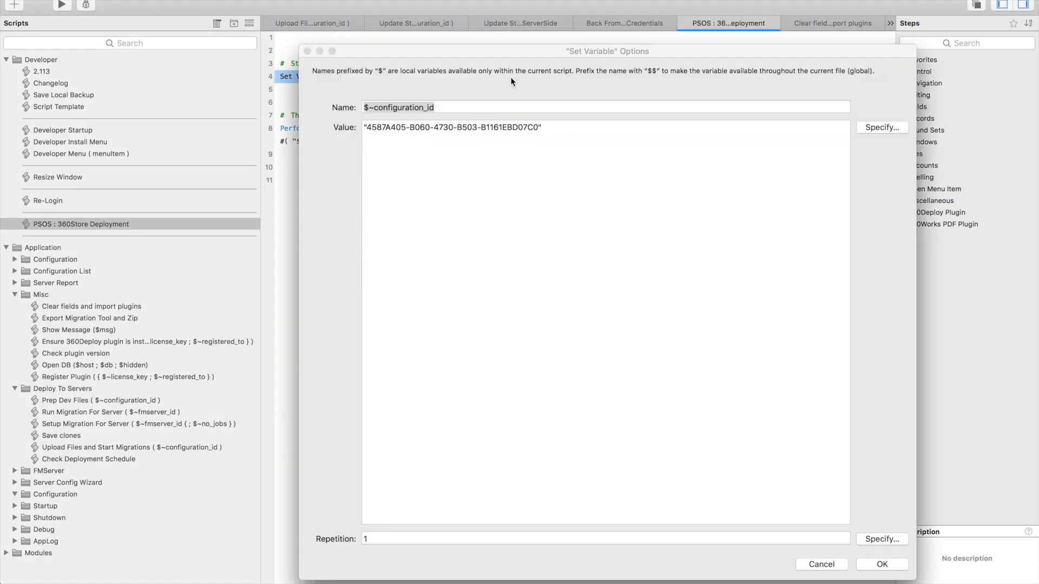
pyautogui.moveTo(540, 128); pyautogui.dragTo(366, 131)
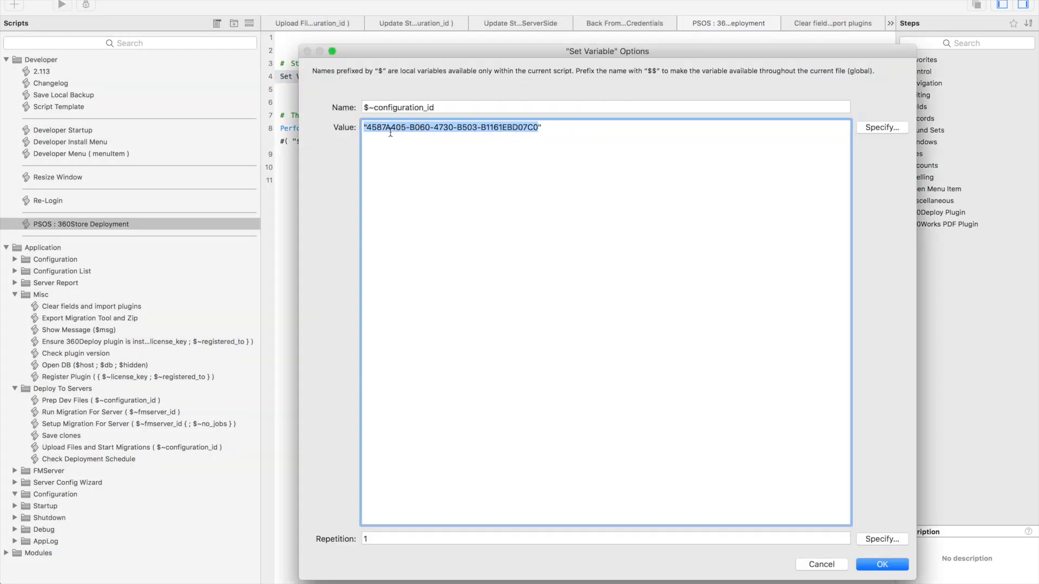
pyautogui.press('super+v')
pyautogui.press('super+a')
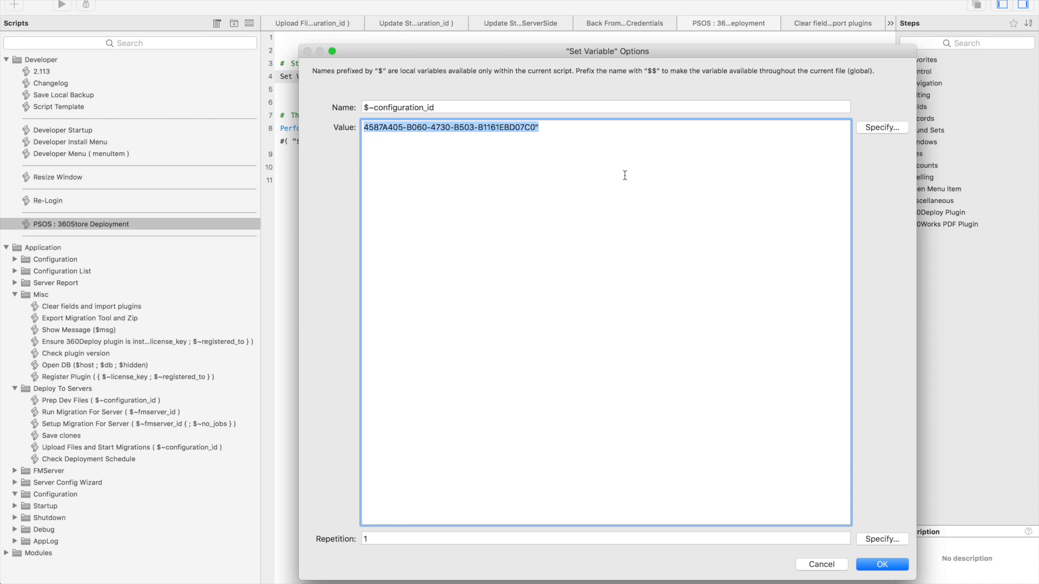
pyautogui.press('Left')
pyautogui.write('"')
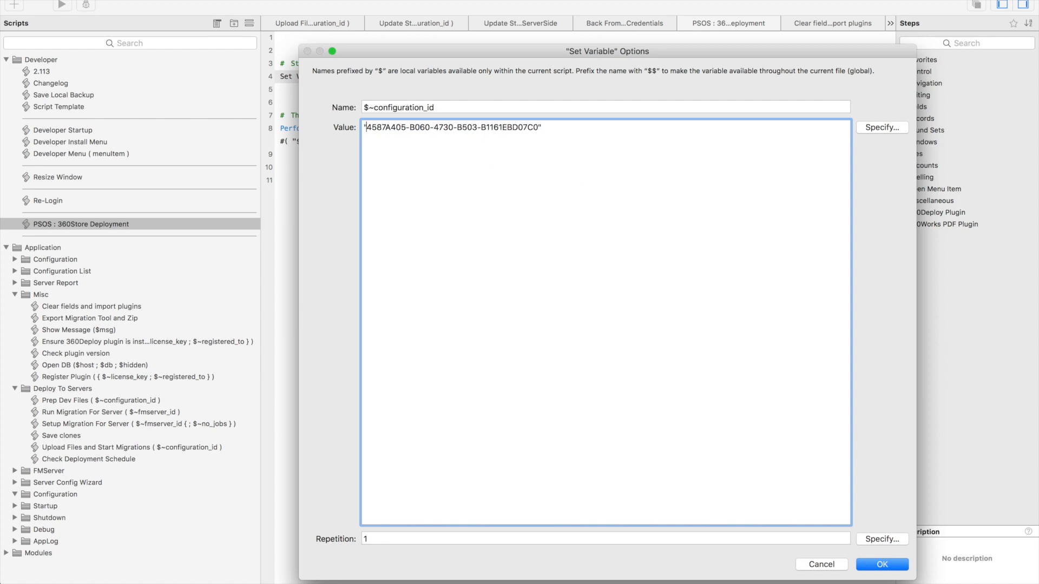
pyautogui.press('Return')
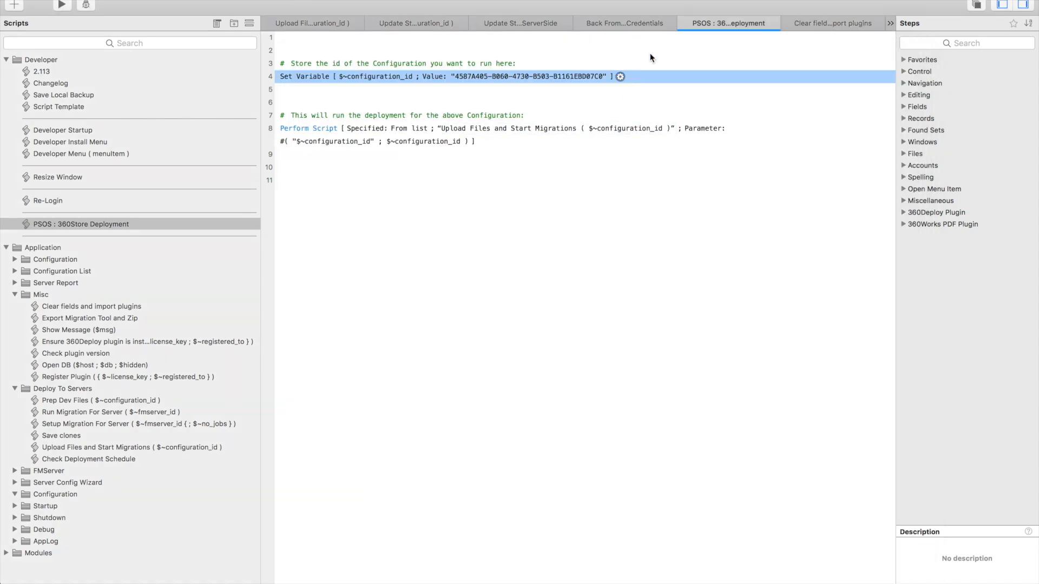
# Launch Safari and open the FileMaker Server Admin Console on localhost
pyautogui.hotkey('alt', 'space')
pyautogui.write('sa')
pyautogui.press('Return')
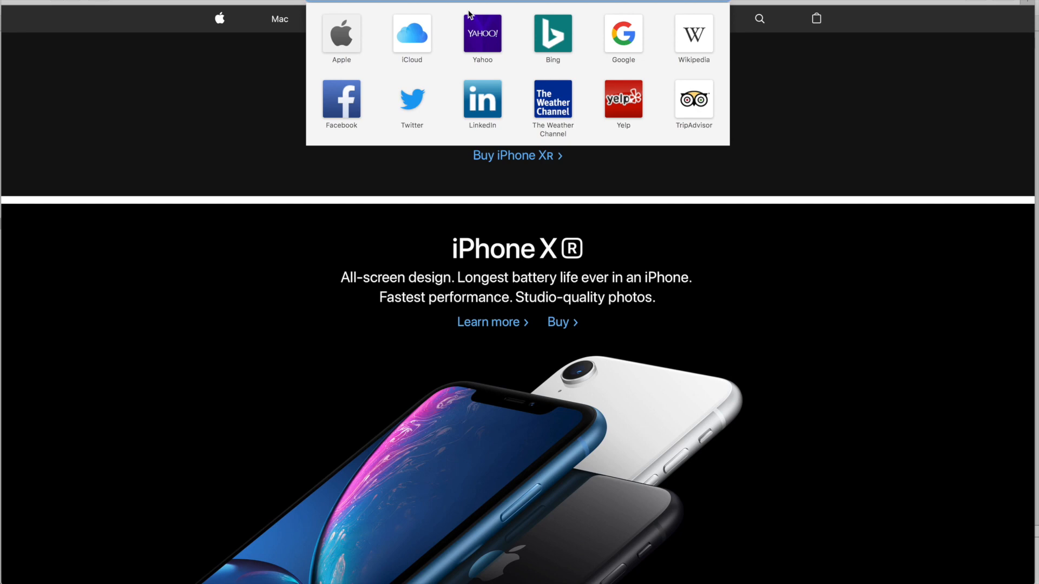
pyautogui.write('localhost:26001')
pyautogui.press('BackSpace')
pyautogui.press('BackSpace')
pyautogui.press('BackSpace')
pyautogui.press('BackSpace')
pyautogui.press('BackSpace')
pyautogui.write('9080')
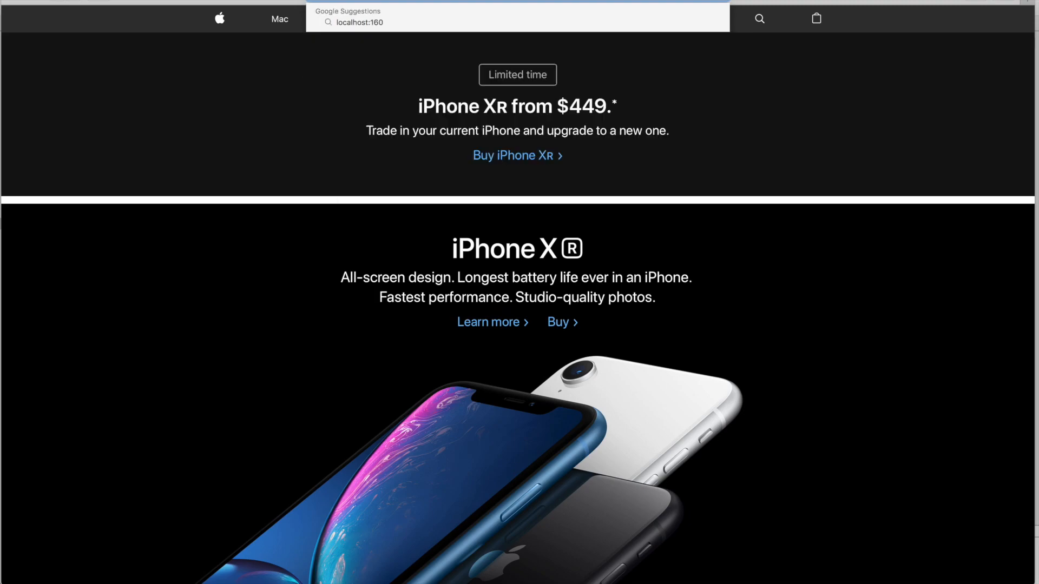
pyautogui.press('Return')
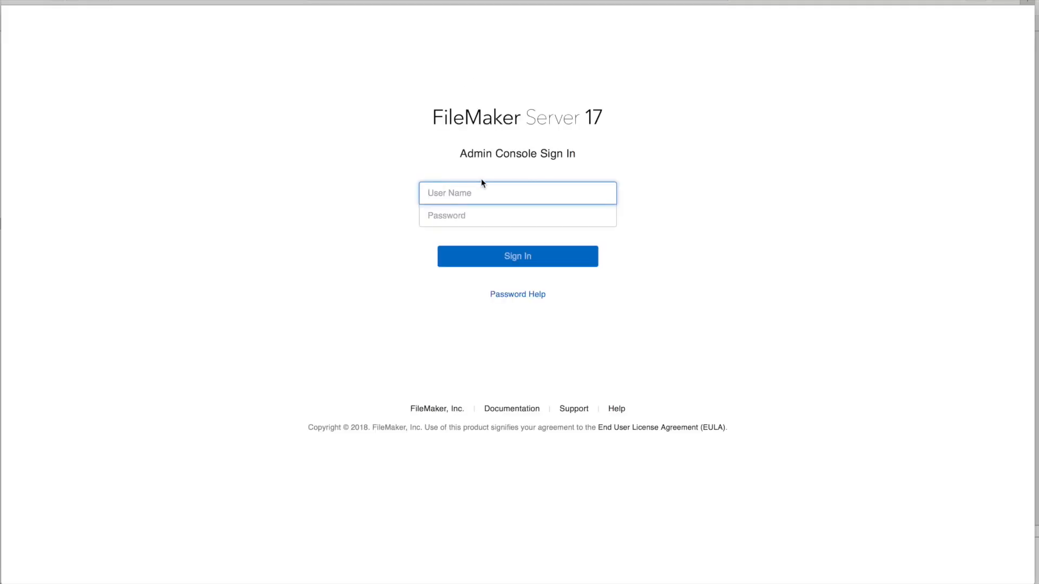
# Sign in to the Admin Console with the admin user name and password
pyautogui.write('admin')
pyautogui.press('Tab')
pyautogui.write('password')
pyautogui.press('Return')
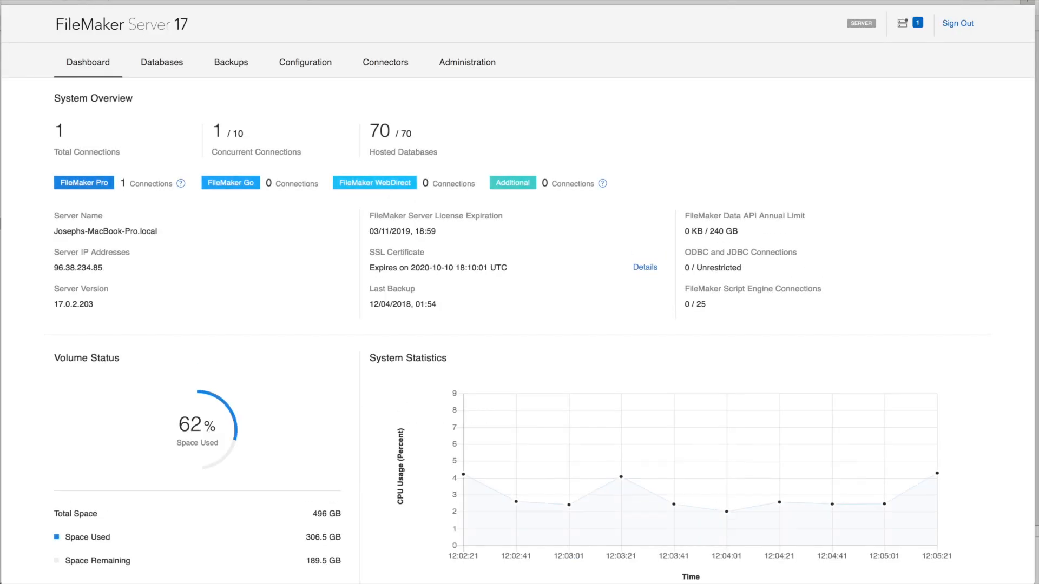
# Open the Script Schedules configuration and review the 360Store Deployment schedule's settings
pyautogui.click(311, 65)
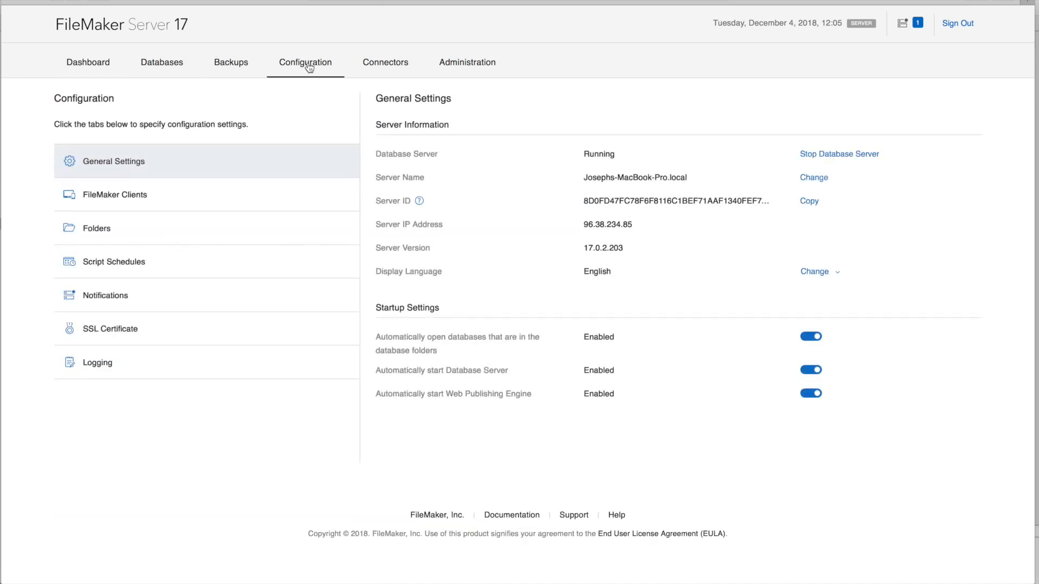
pyautogui.click(126, 262)
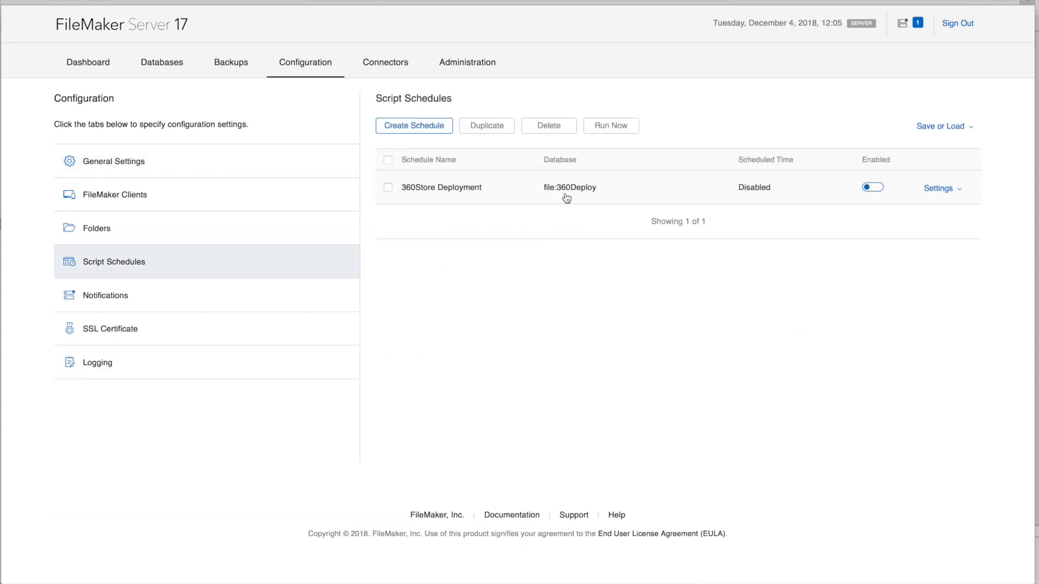
pyautogui.click(943, 191)
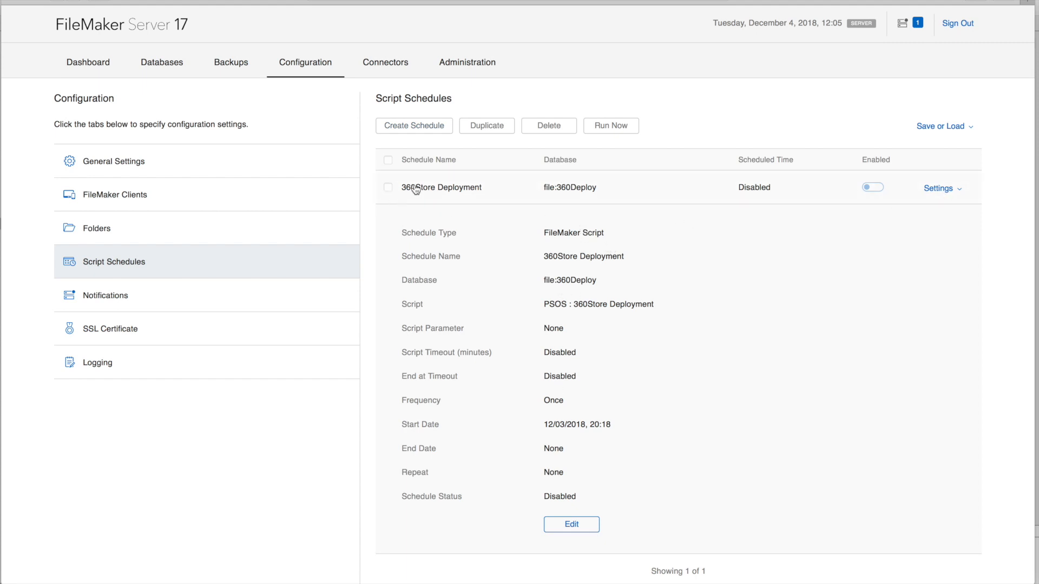
pyautogui.click(935, 189)
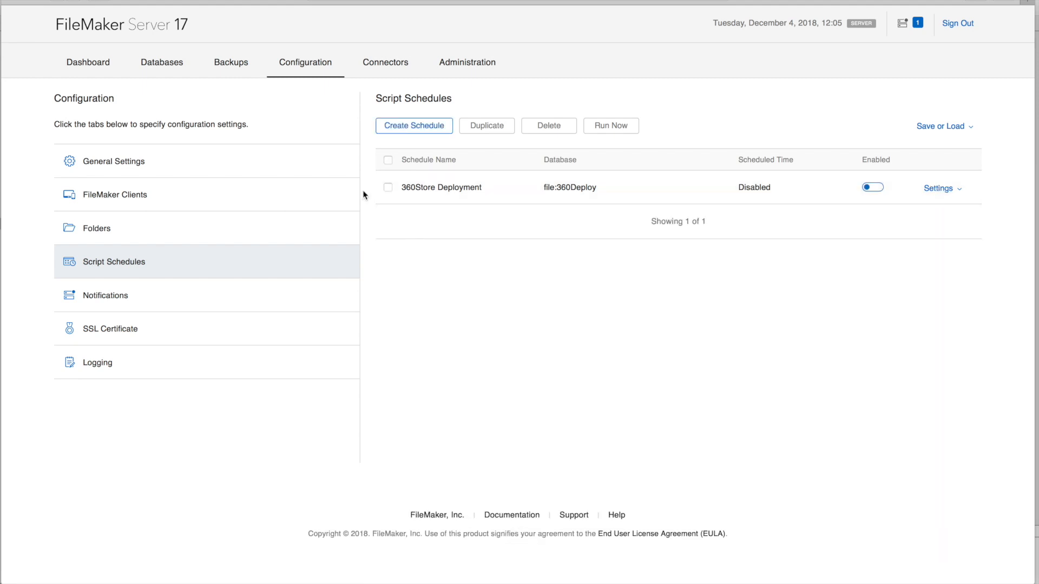
# Delete the existing 360Store Deployment script schedule
pyautogui.click(388, 187)
pyautogui.click(554, 128)
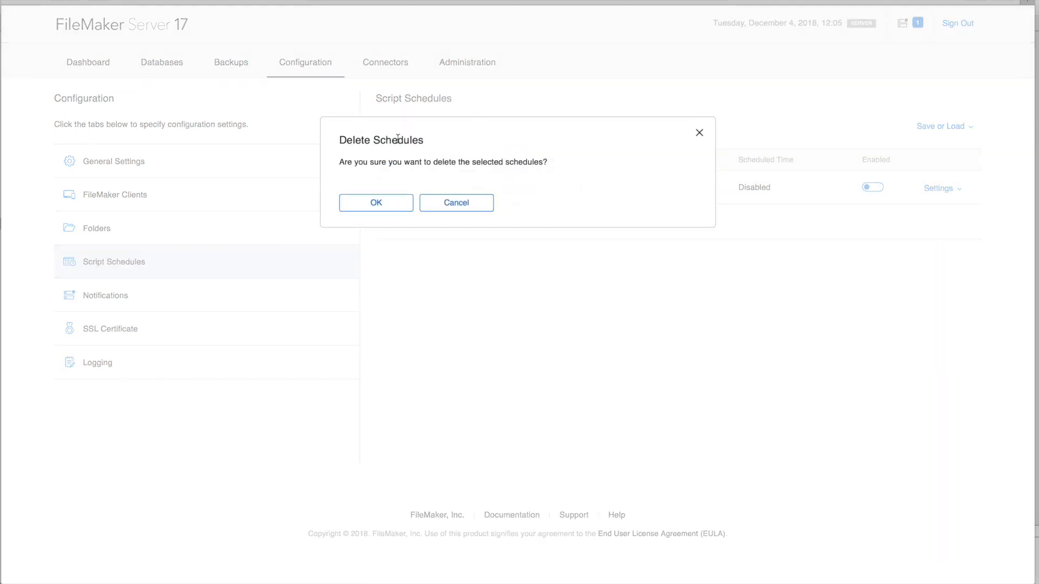
pyautogui.click(373, 203)
# Create a new FileMaker Script schedule named 360Store Deployment
pyautogui.click(425, 128)
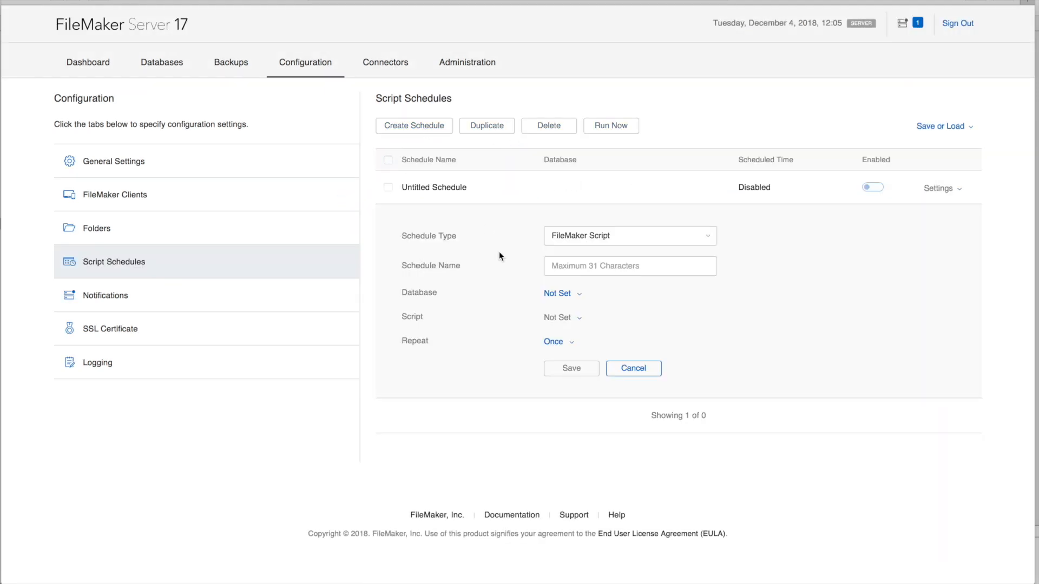
pyautogui.click(601, 267)
pyautogui.write('Daily')
pyautogui.press('BackSpace')
pyautogui.press('BackSpace')
pyautogui.press('BackSpace')
pyautogui.press('BackSpace')
pyautogui.press('BackSpace')
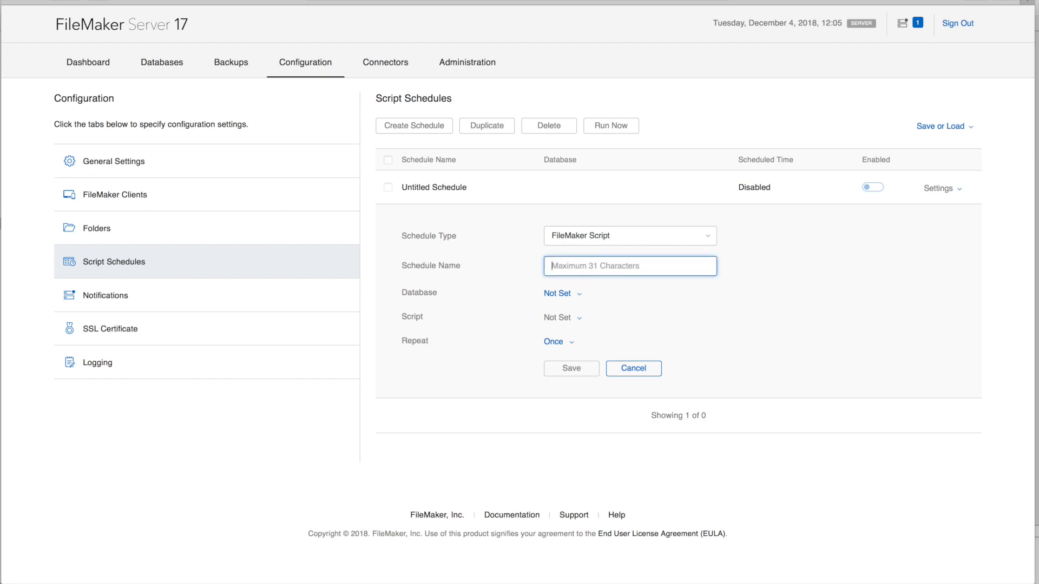
pyautogui.write('260Stored')
pyautogui.press('BackSpace')
pyautogui.press('BackSpace')
pyautogui.press('super+a')
pyautogui.write('360Store Deployment')
# Set the schedule's database to 360Deploy, signing in with the database account name and password
pyautogui.click(575, 296)
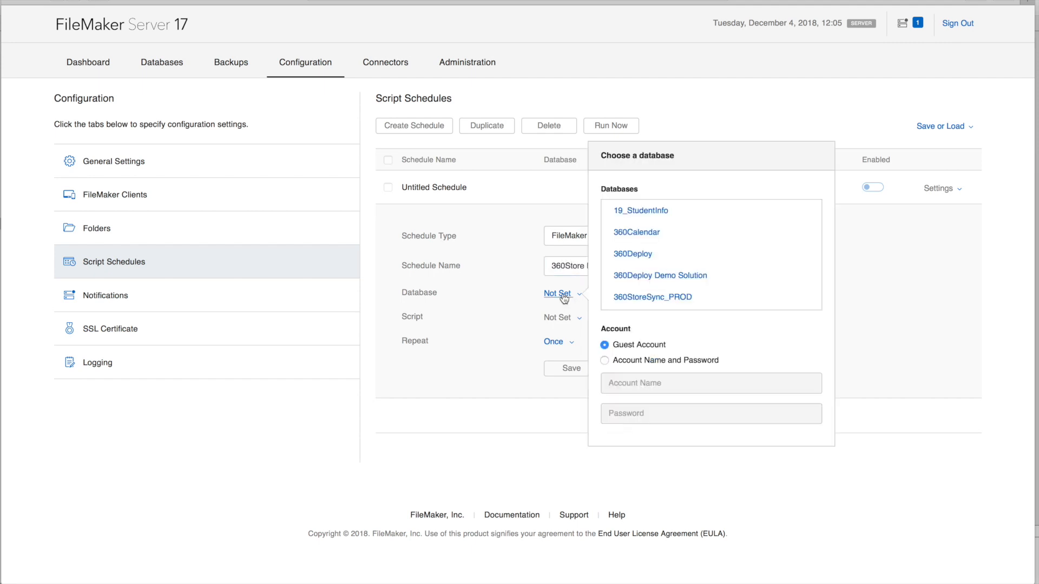
pyautogui.click(644, 257)
pyautogui.click(604, 360)
pyautogui.click(654, 388)
pyautogui.write('360deploy')
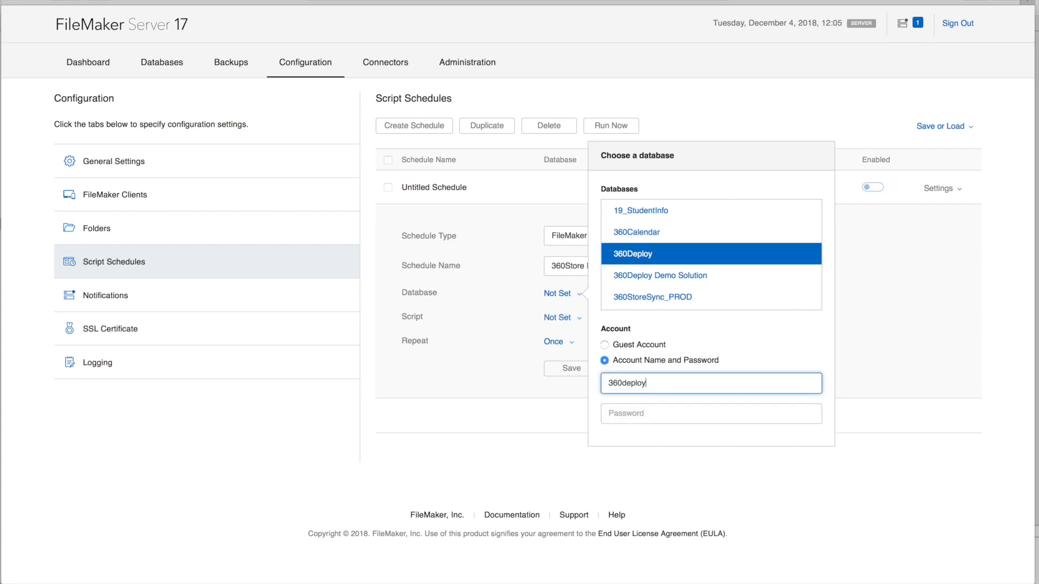
pyautogui.press('Tab')
pyautogui.write('•••••••••')
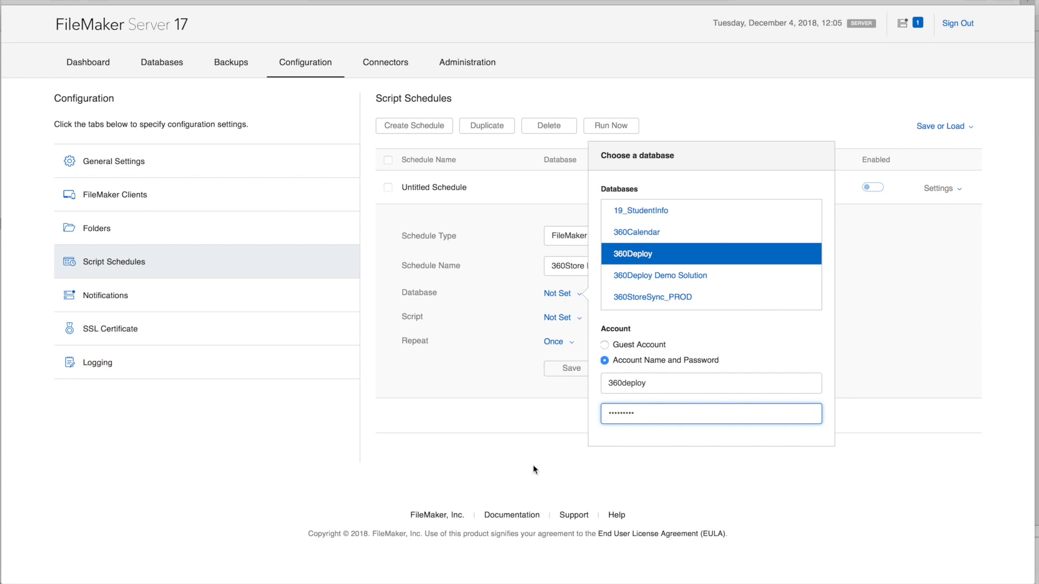
pyautogui.press('Return')
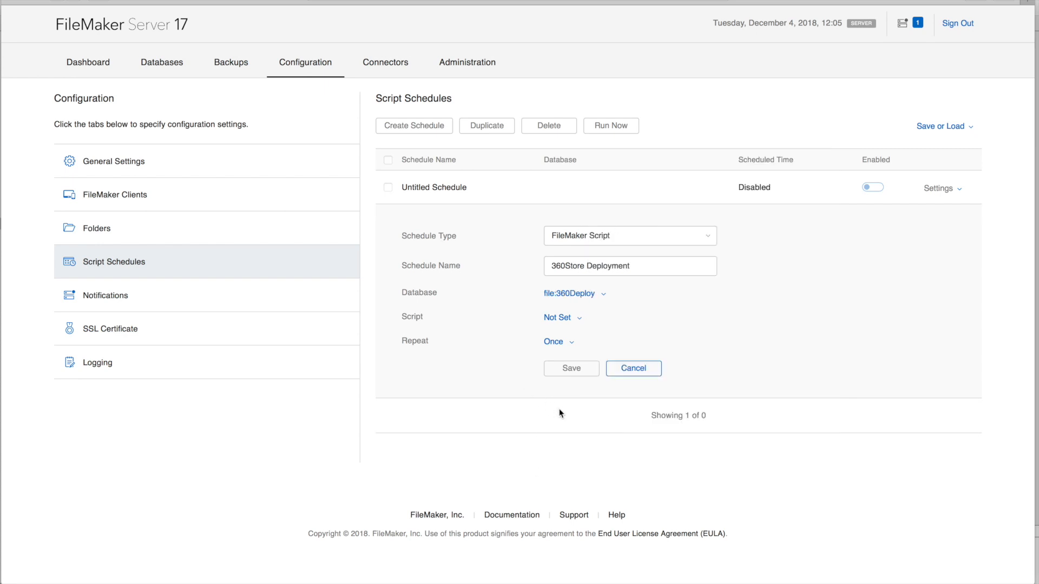
# Choose the PSOS : 360Store Deployment script with a 60-minute timeout and save the schedule
pyautogui.click(556, 318)
pyautogui.scroll(-3, 698, 297)
pyautogui.scroll(-5, 698, 298)
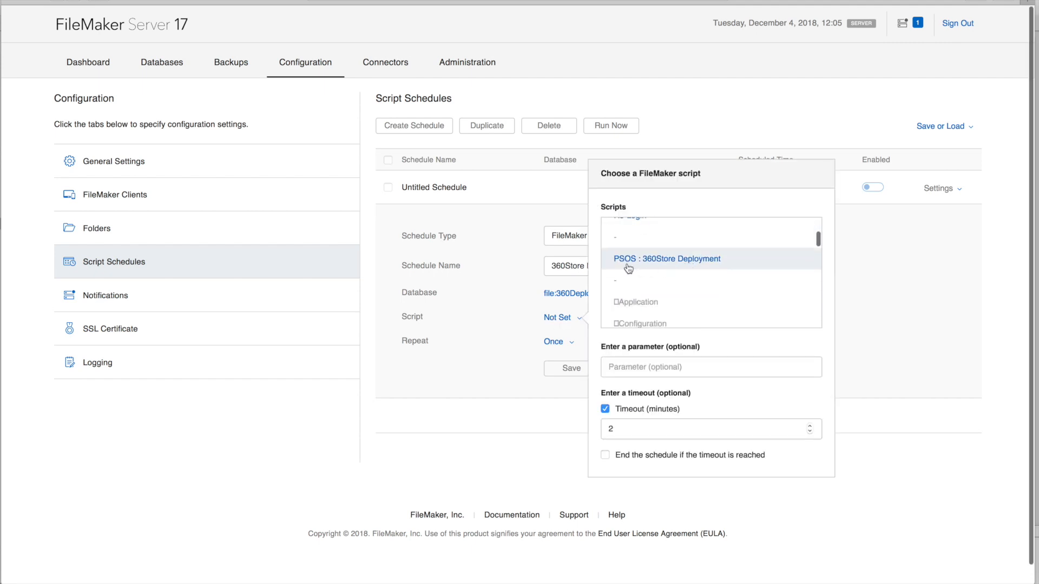
pyautogui.click(701, 264)
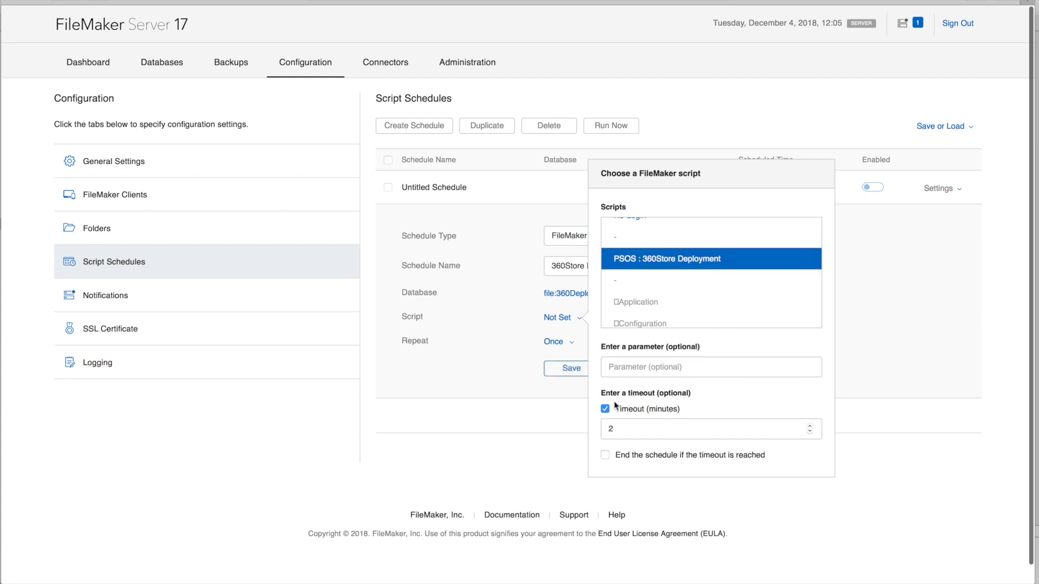
pyautogui.moveTo(625, 430); pyautogui.dragTo(590, 429)
pyautogui.write('60')
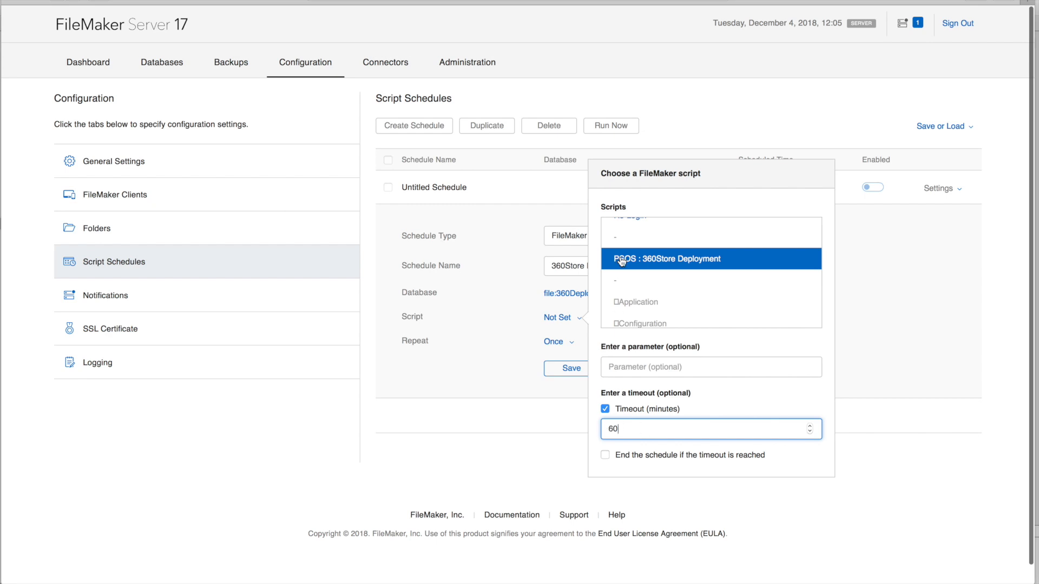
pyautogui.click(495, 361)
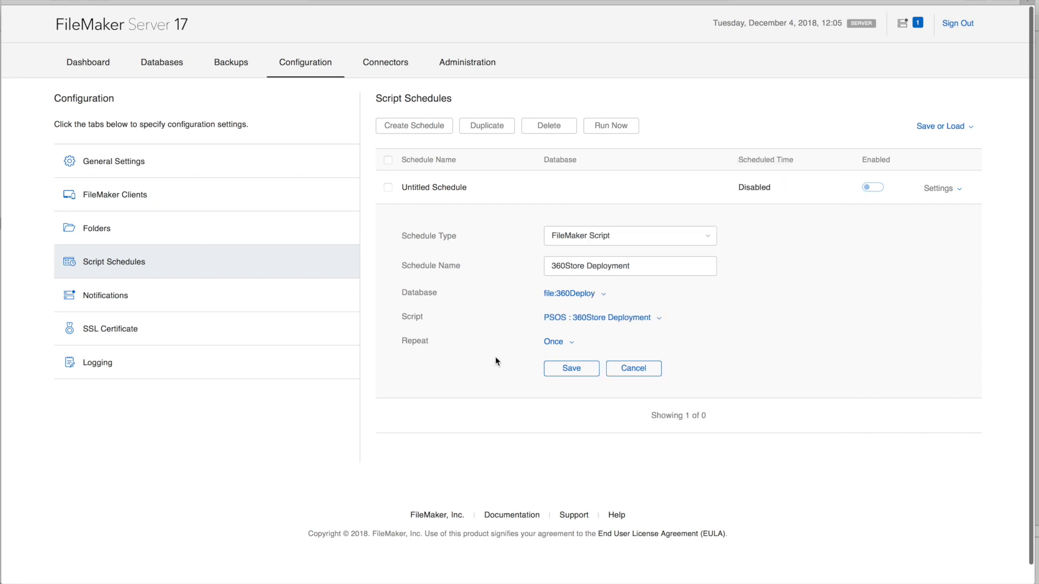
pyautogui.click(579, 371)
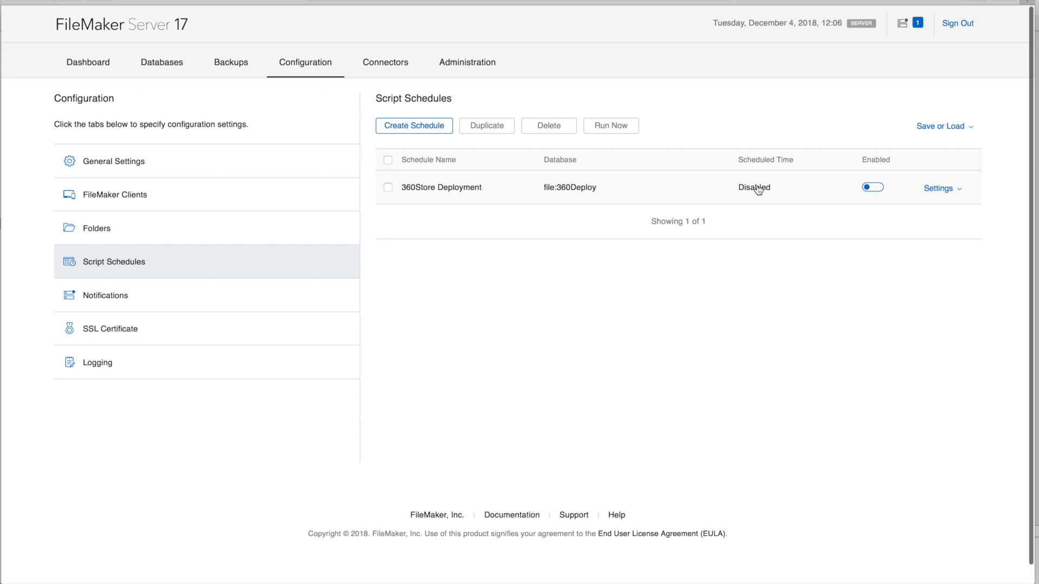
# Edit the schedule to run once on 2018-12-13 and save it
pyautogui.click(940, 188)
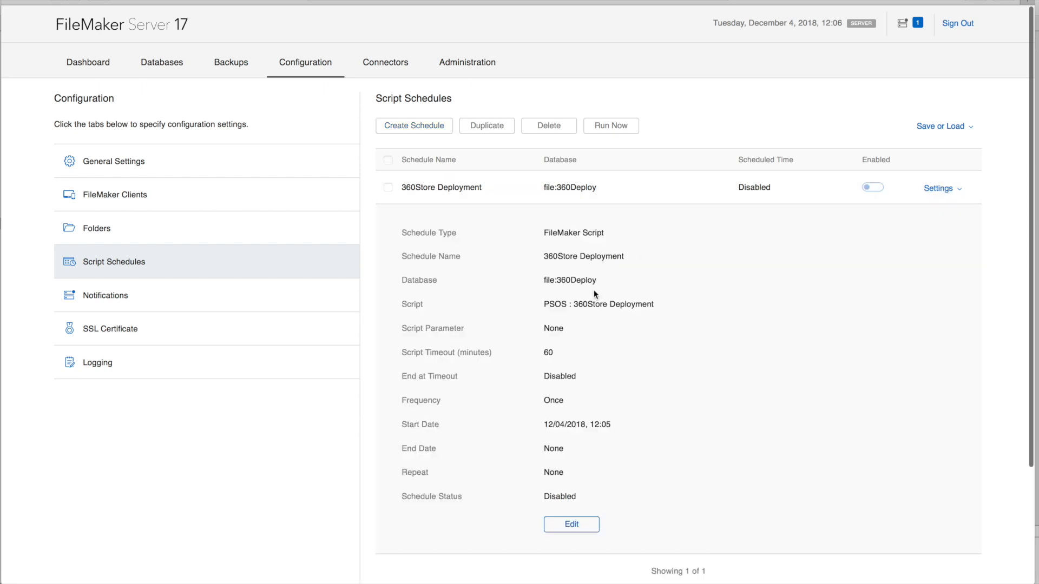
pyautogui.click(572, 525)
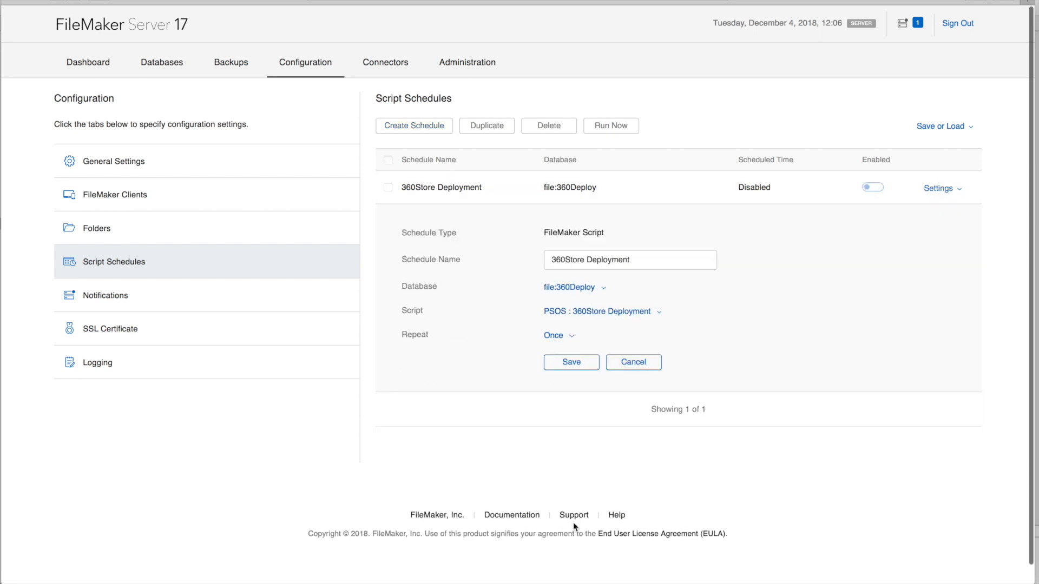
pyautogui.click(554, 336)
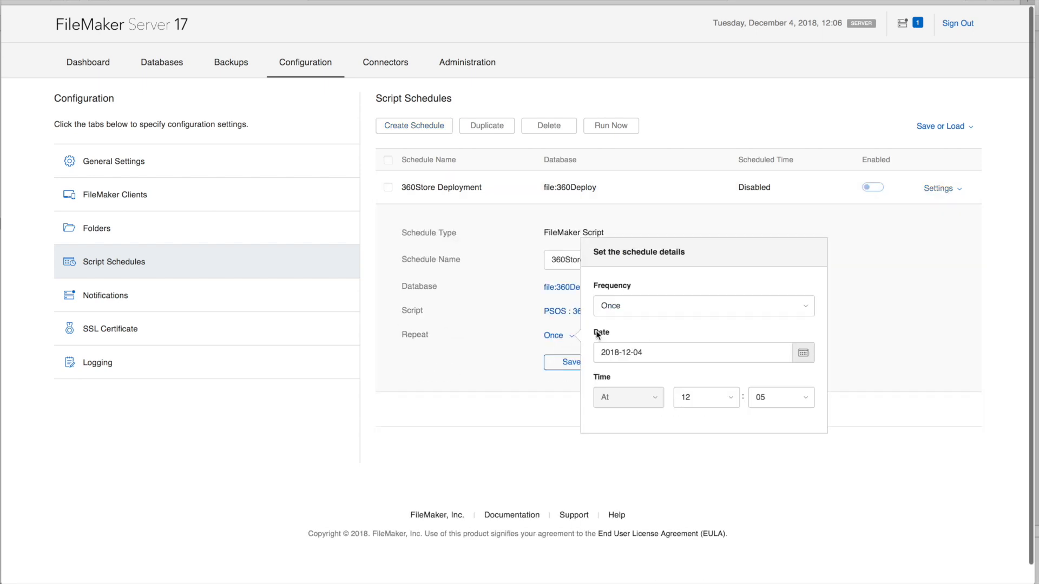
pyautogui.click(803, 353)
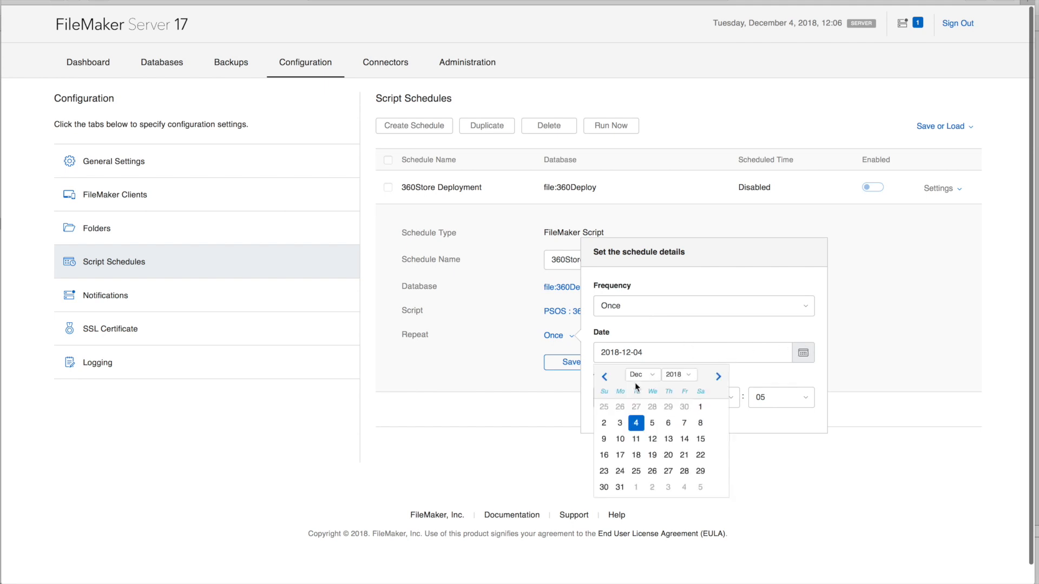
pyautogui.click(669, 439)
pyautogui.click(556, 337)
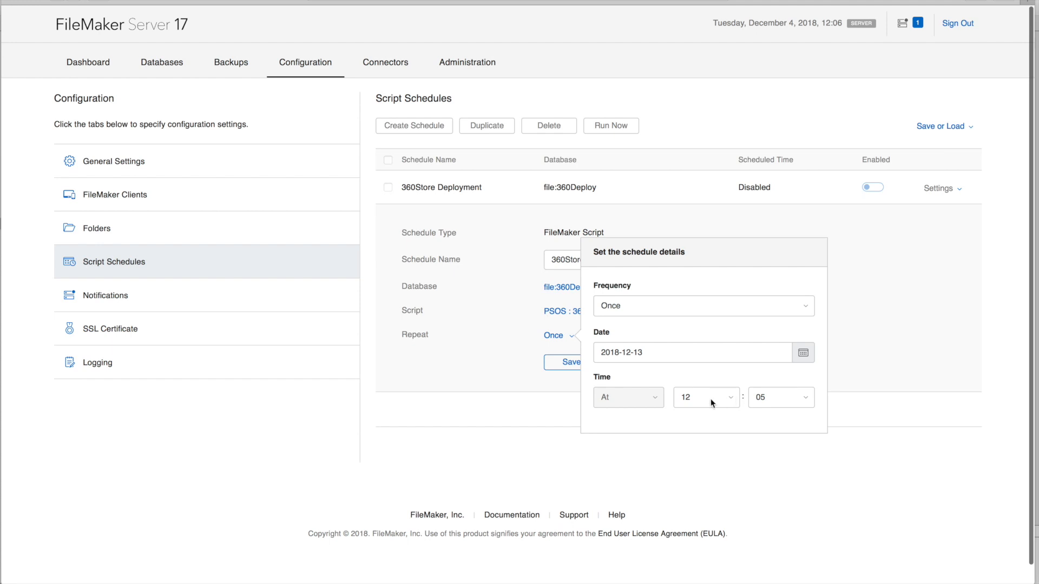
pyautogui.click(870, 374)
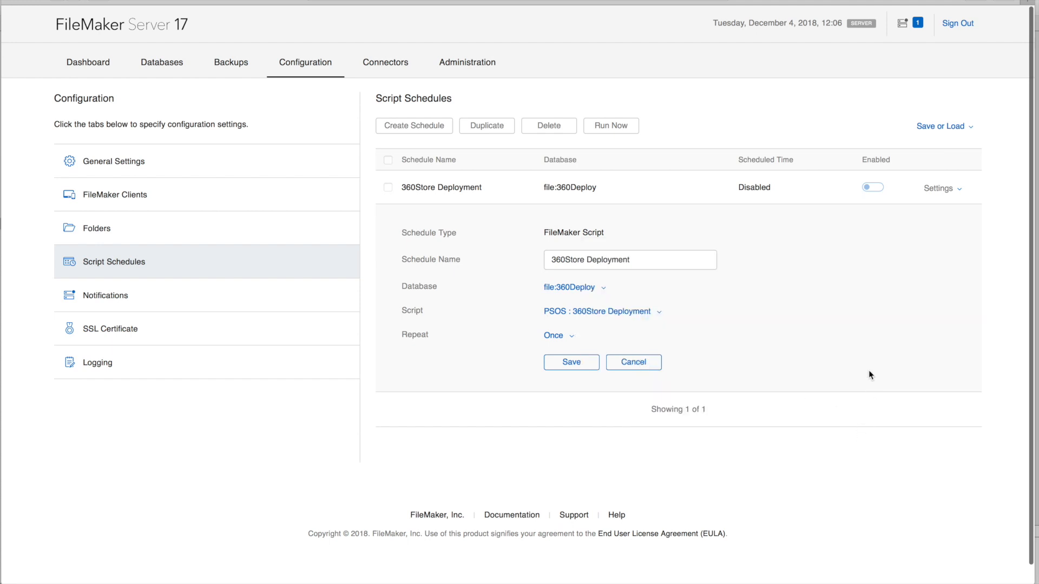
pyautogui.click(571, 362)
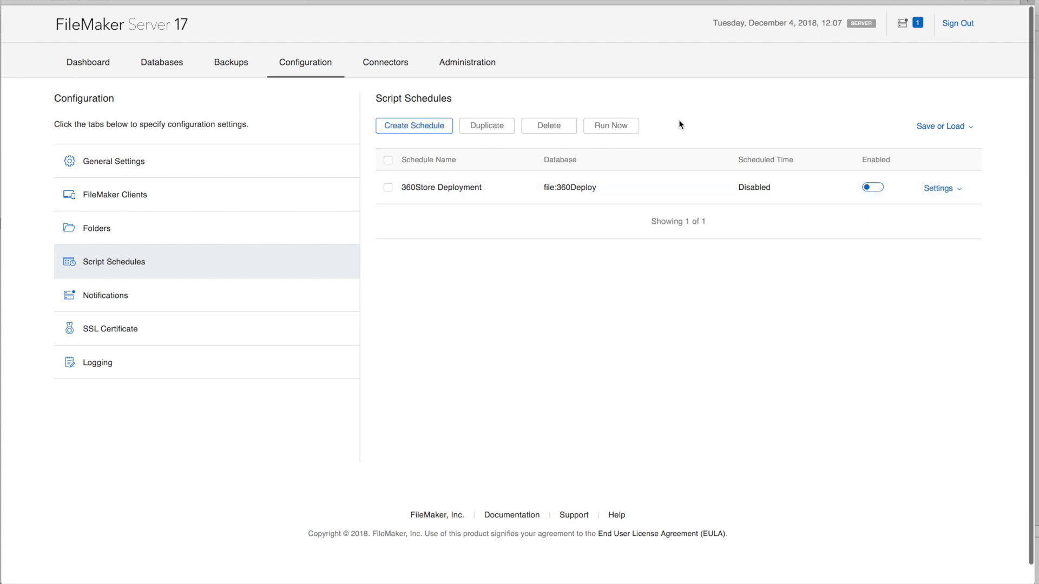
# Run the 360Store Deployment schedule immediately
pyautogui.click(388, 187)
pyautogui.click(619, 127)
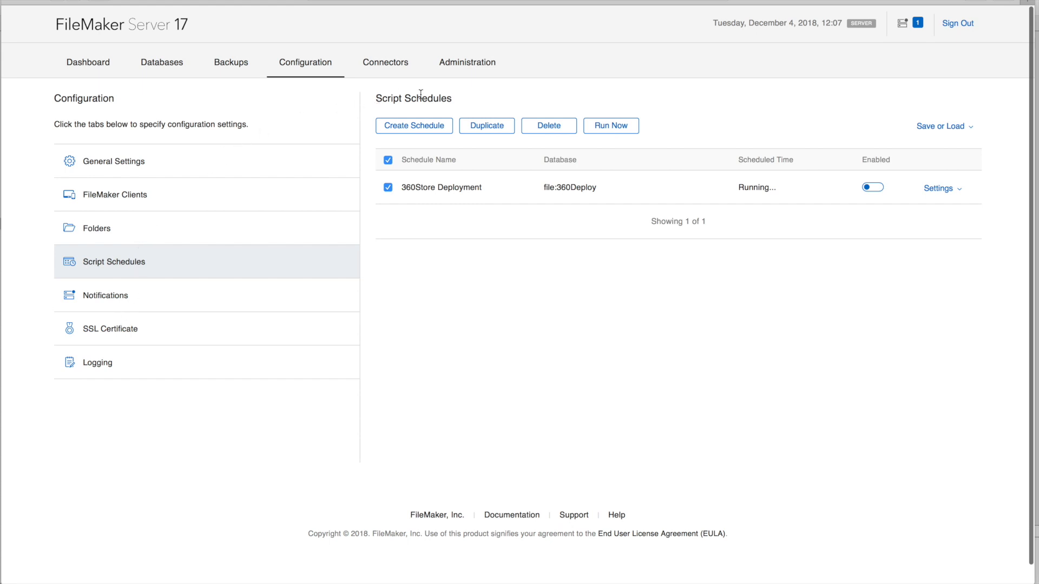
# Review the server plug-in settings under Connectors, then return to the Script Schedules list
pyautogui.click(386, 65)
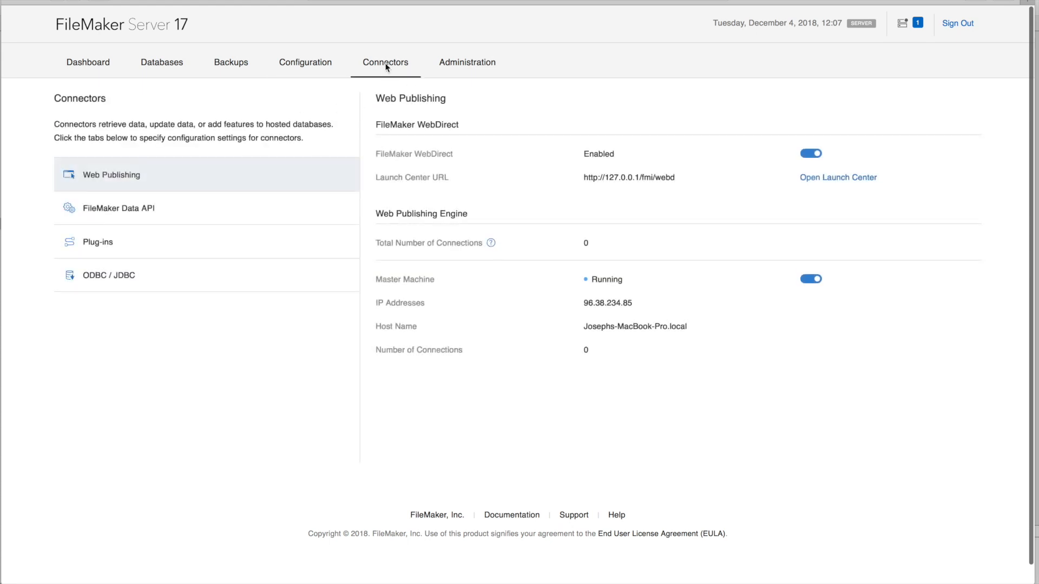
pyautogui.click(159, 244)
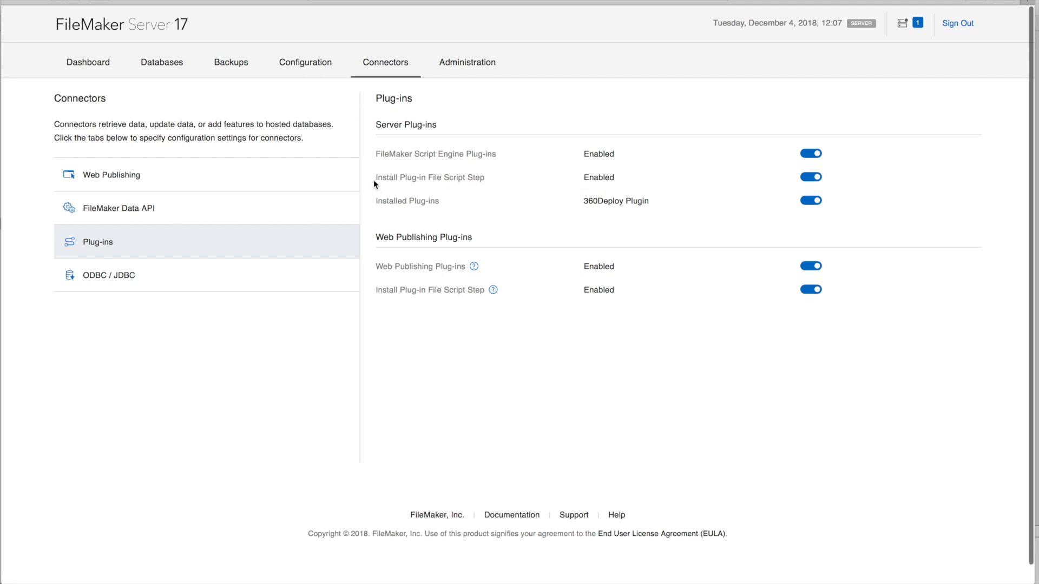
pyautogui.moveTo(374, 177); pyautogui.dragTo(491, 180)
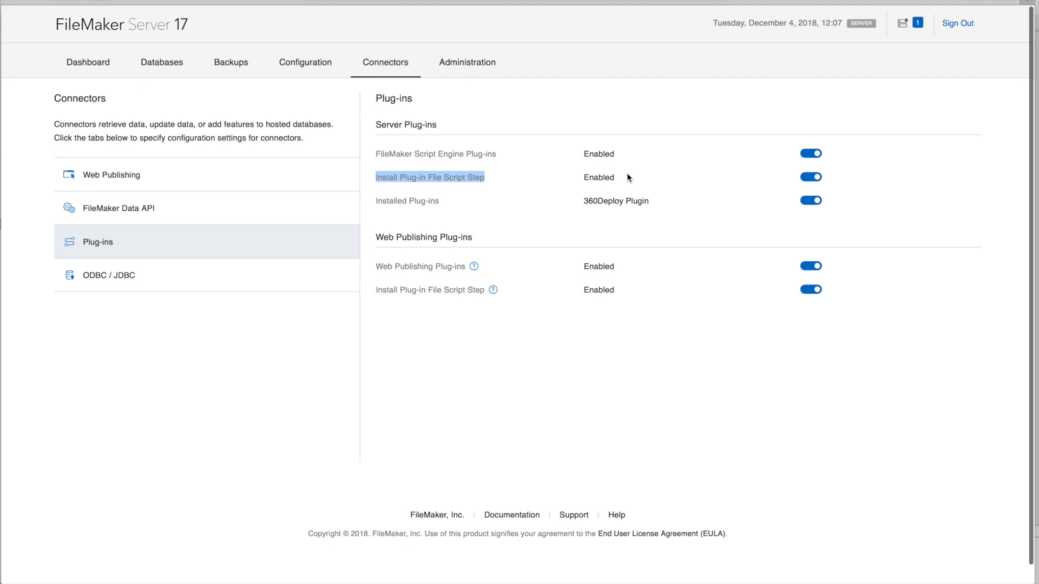
pyautogui.click(498, 177)
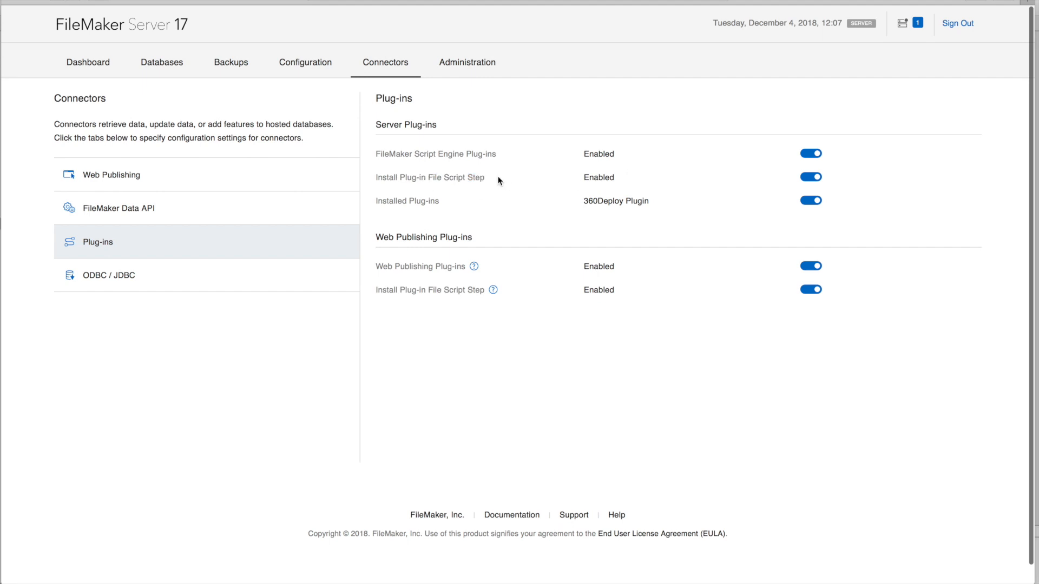
pyautogui.click(308, 64)
pyautogui.click(125, 270)
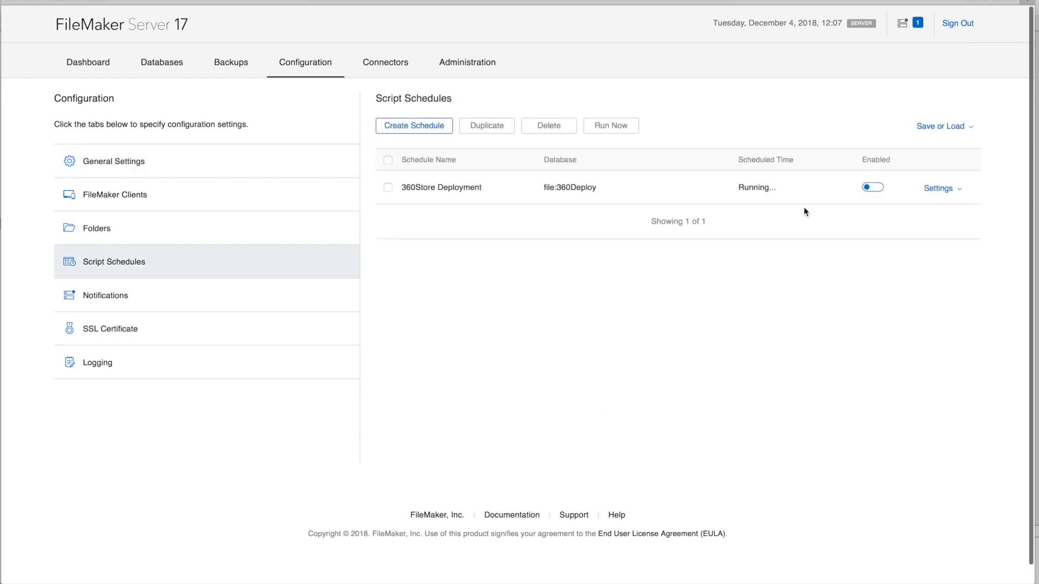
# Switch to FileMaker Pro and open the Server Status layout of the 360Deploy file
pyautogui.click(383, 578)
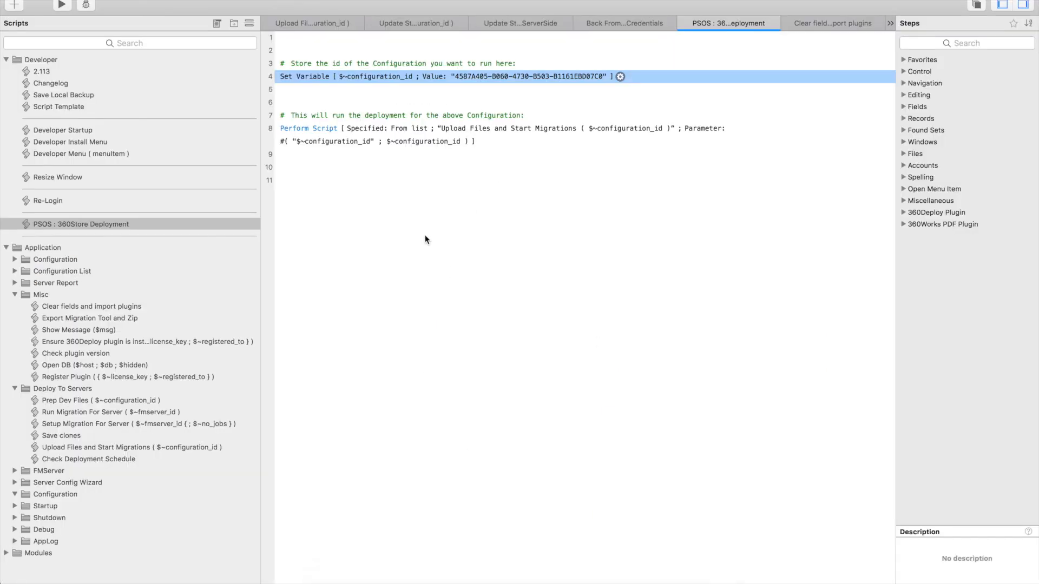
pyautogui.press('super+grave')
pyautogui.moveTo(493, 23); pyautogui.dragTo(469, 36)
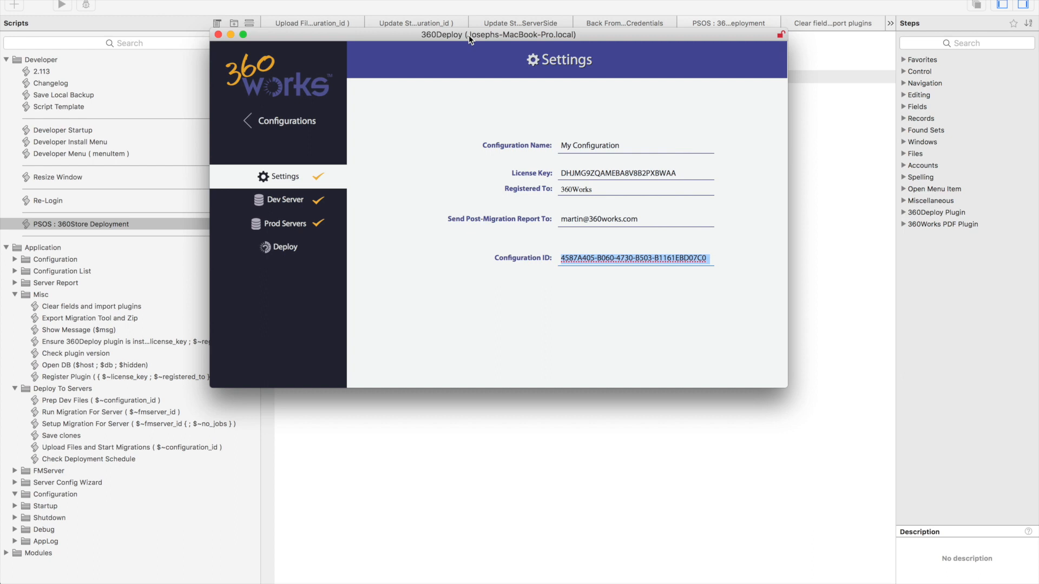
pyautogui.press('super+shift+l')
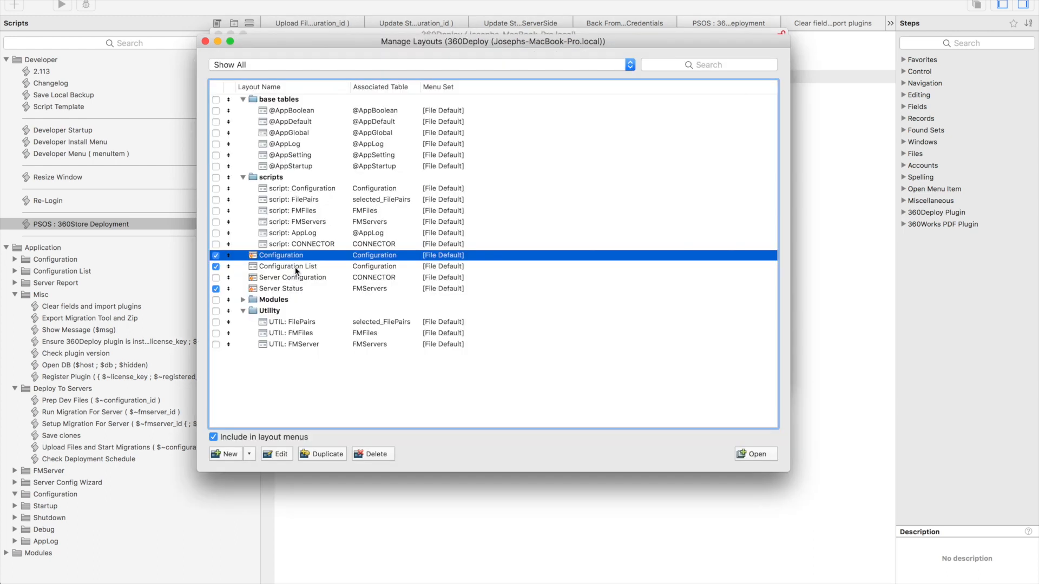
pyautogui.click(284, 289)
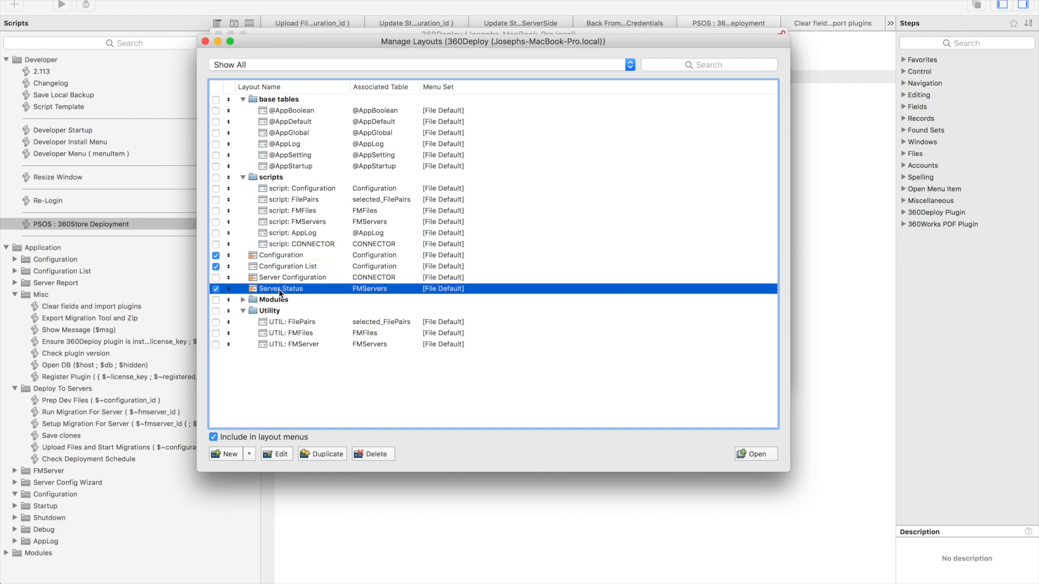
pyautogui.click(755, 453)
pyautogui.moveTo(565, 49); pyautogui.dragTo(542, 5)
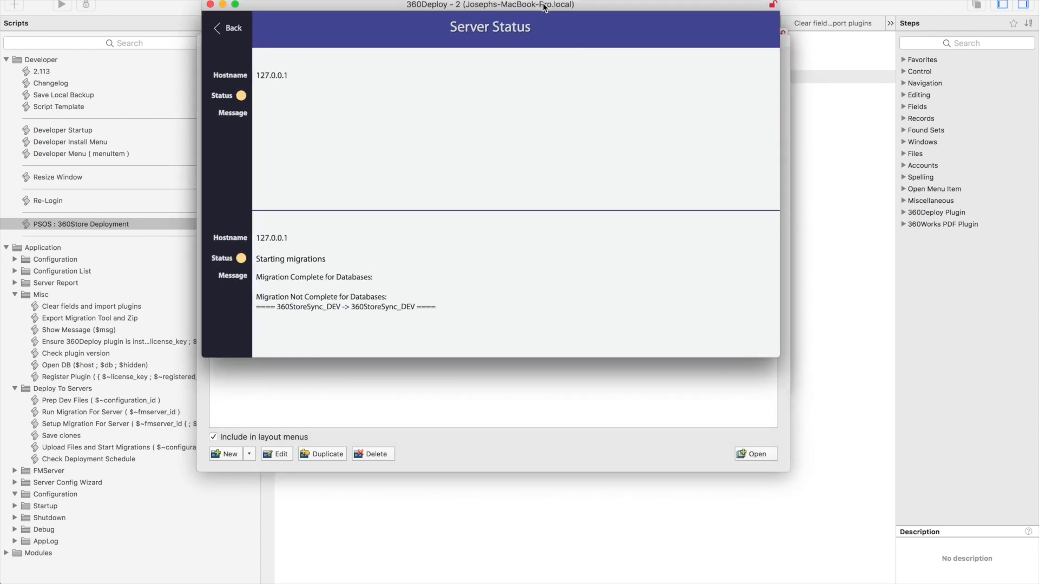
# Enlarge the Server Status window and watch each server's migration status
pyautogui.moveTo(778, 365); pyautogui.dragTo(970, 562)
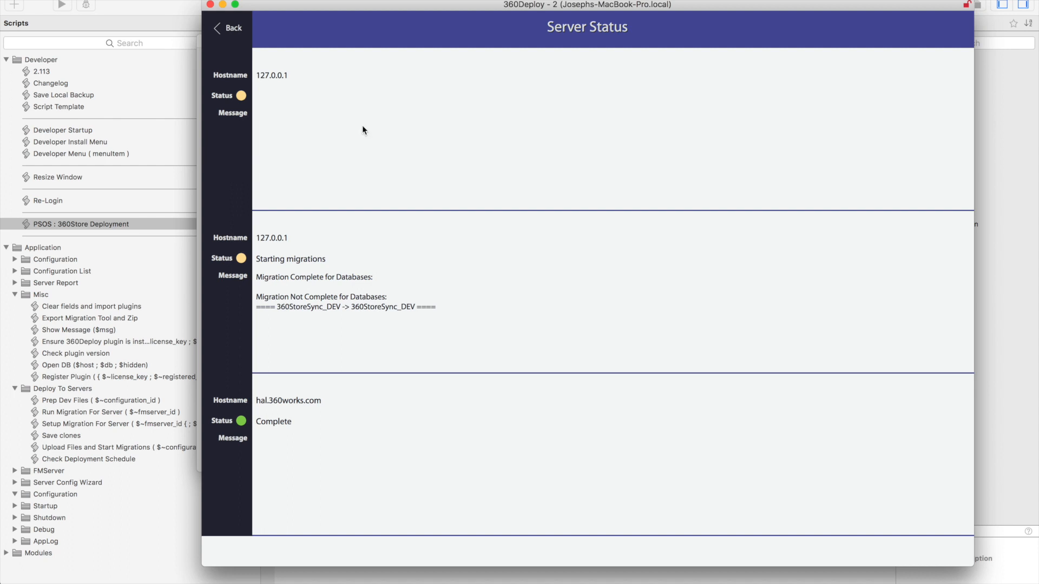
pyautogui.click(482, 323)
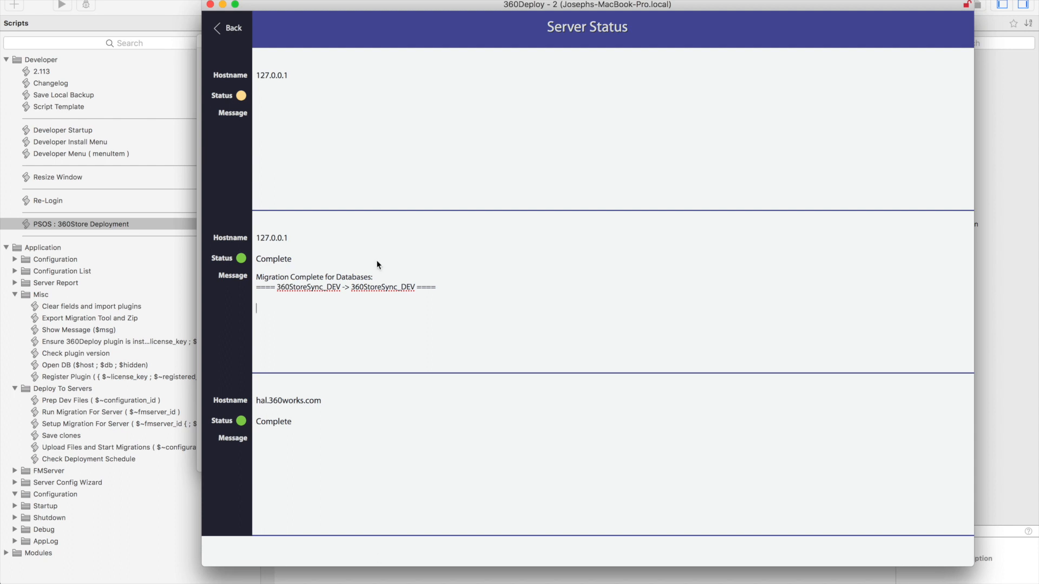
pyautogui.moveTo(564, 7); pyautogui.dragTo(526, 3)
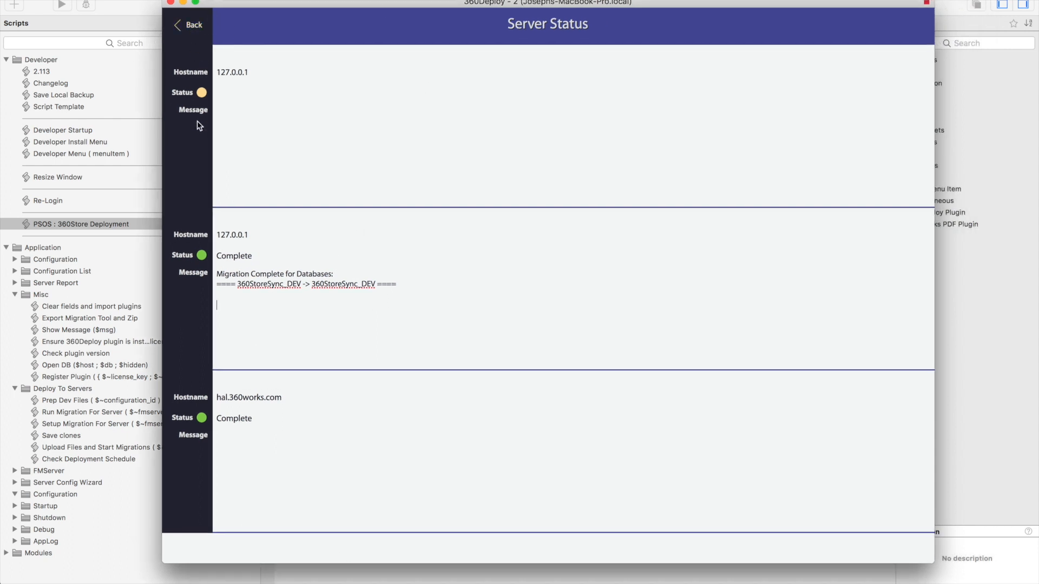
# Mark both 360StoreSync_DEV and 360Deploy Demo Solution file mappings for deployment to the hal.360works.com server
pyautogui.click(190, 26)
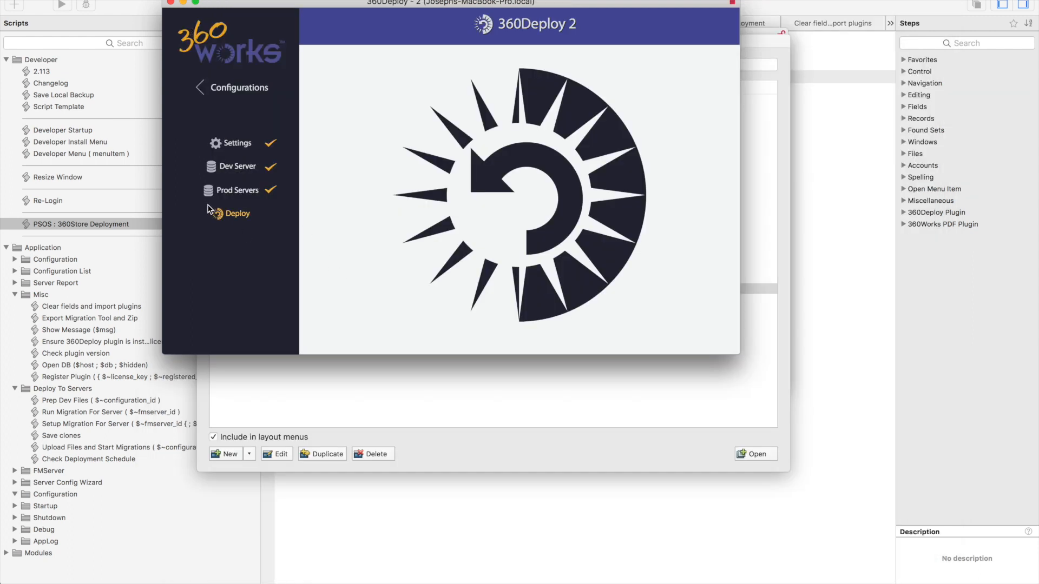
pyautogui.click(232, 215)
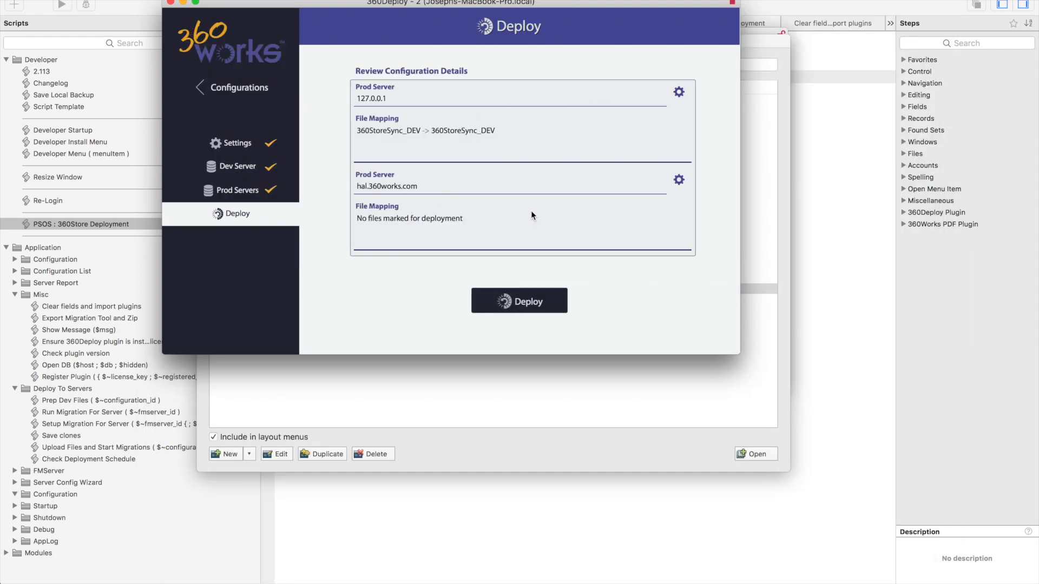
pyautogui.click(679, 180)
pyautogui.click(644, 61)
pyautogui.click(644, 81)
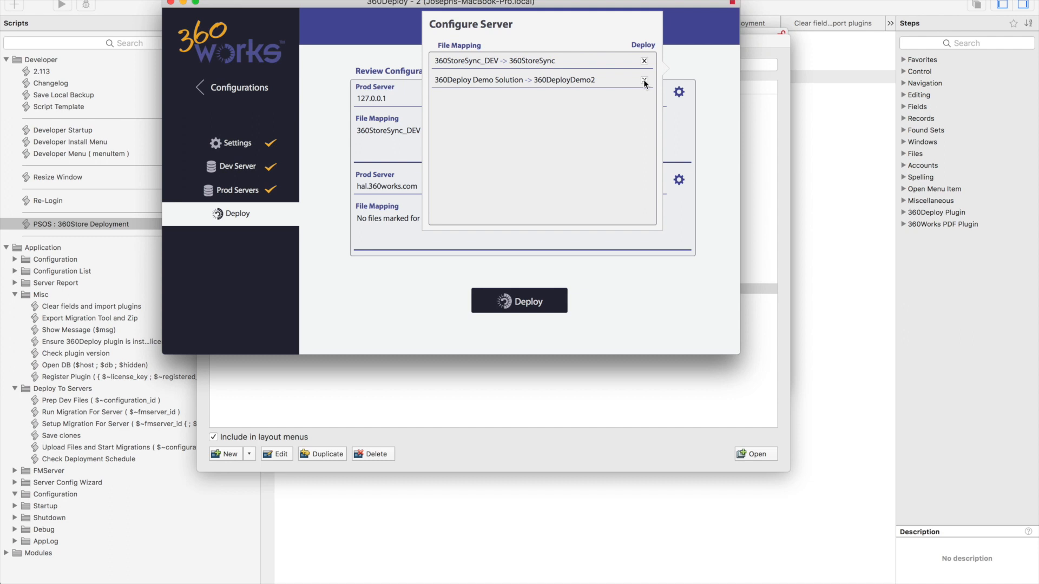
pyautogui.click(704, 136)
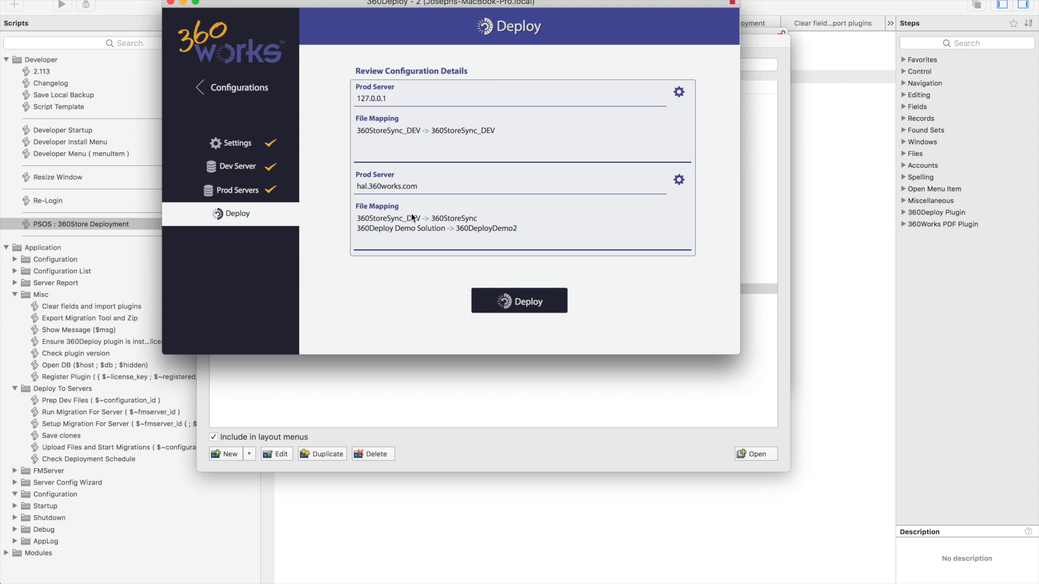
# Start the deployment to the production servers and confirm it
pyautogui.click(422, 190)
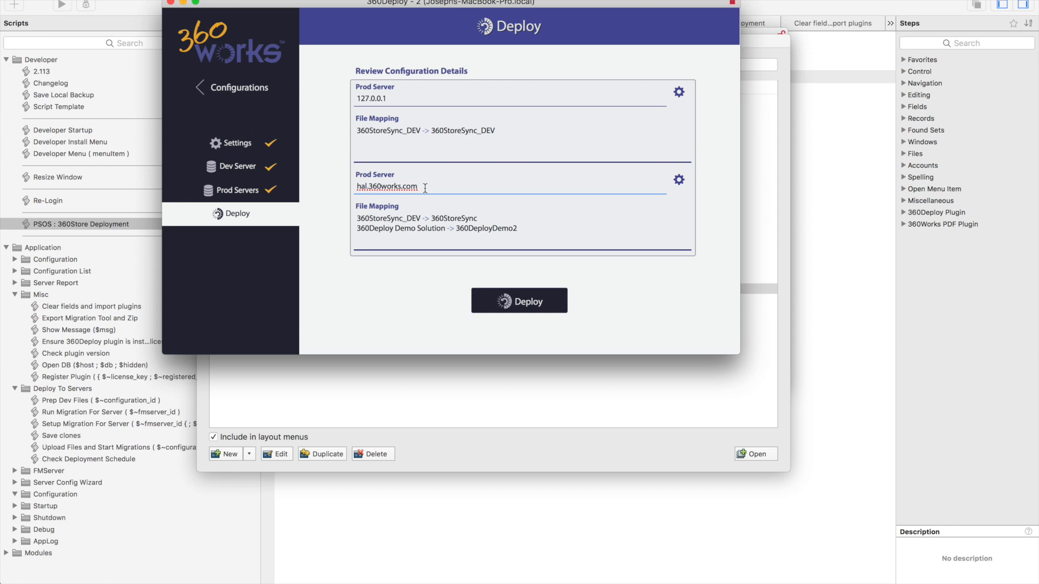
pyautogui.click(504, 297)
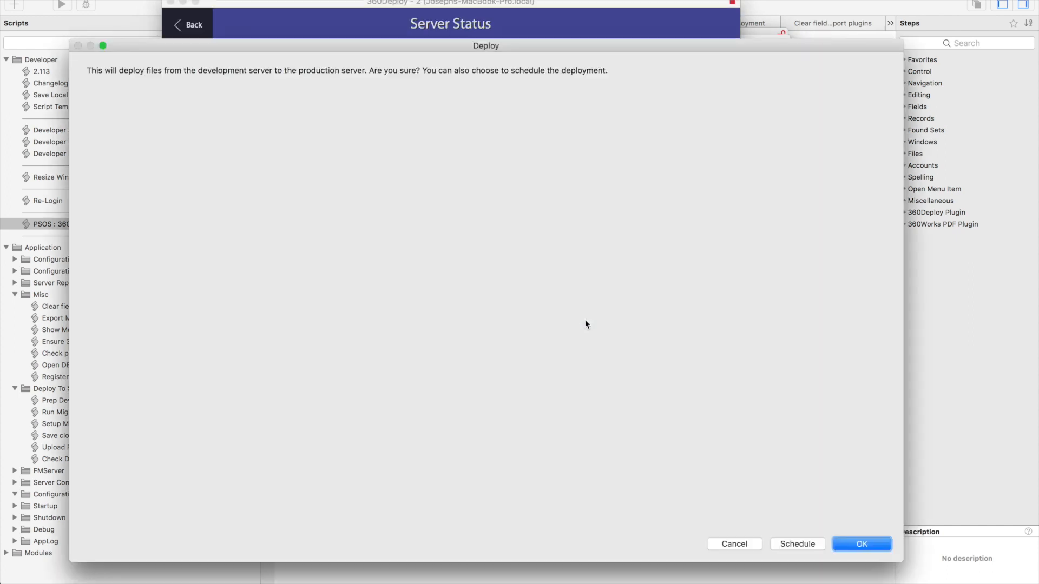
pyautogui.press('Return')
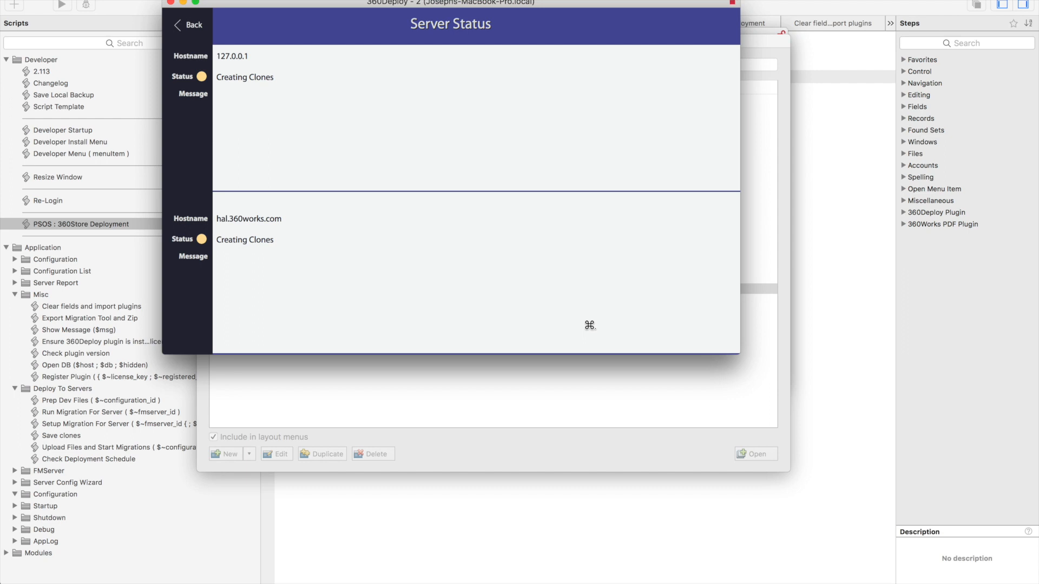